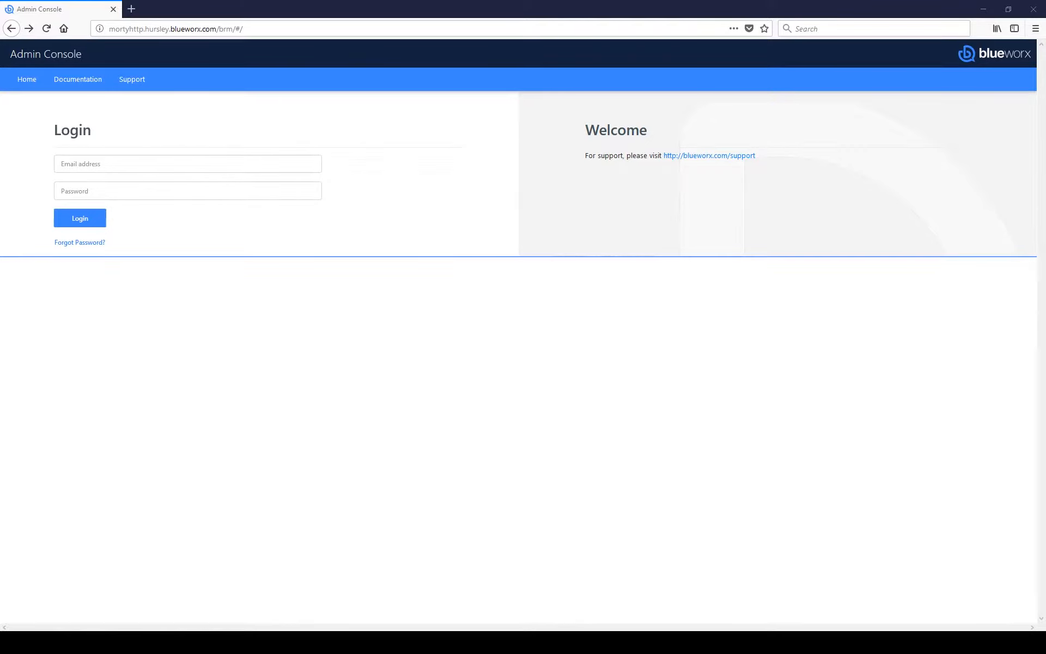
# Step: Try a password reset request, then abandon it and return to the login page
pyautogui.click(94, 242)
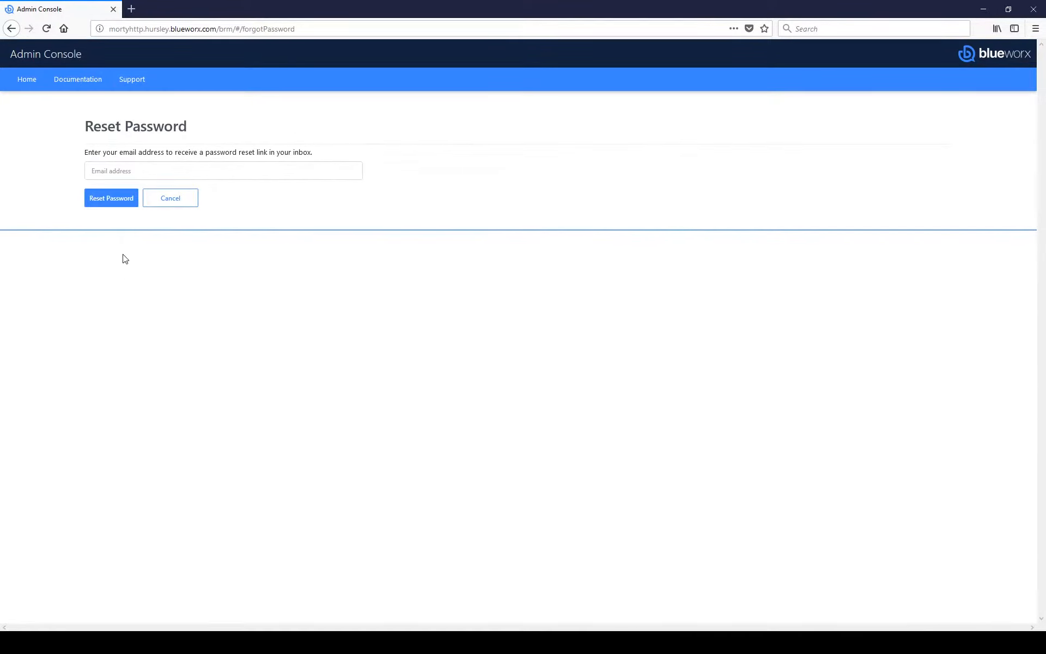
pyautogui.click(121, 169)
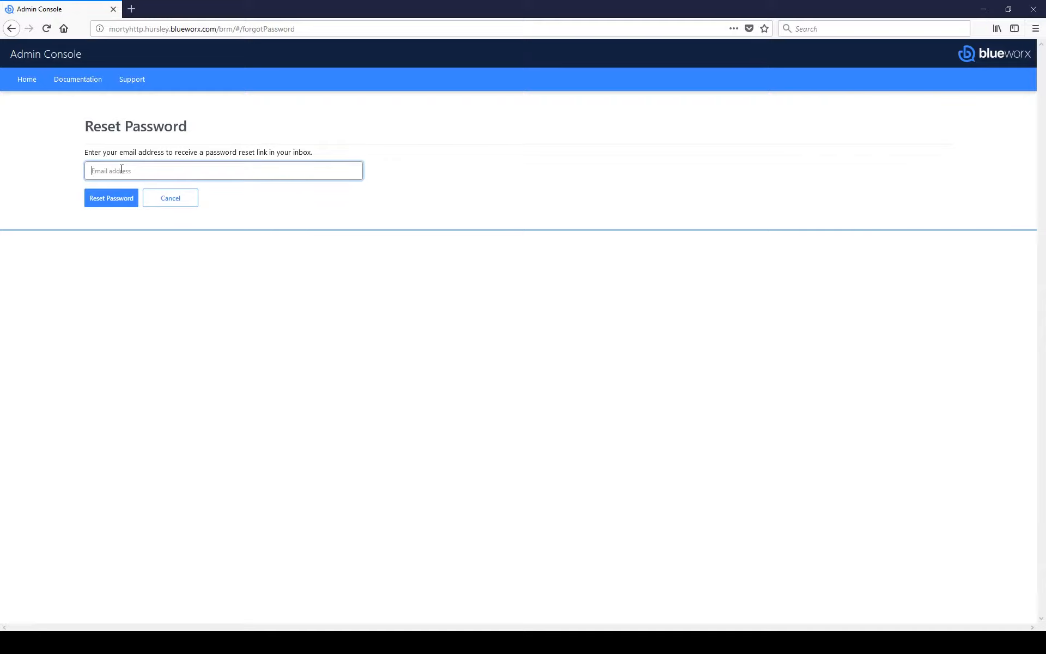
pyautogui.click(124, 202)
pyautogui.click(128, 206)
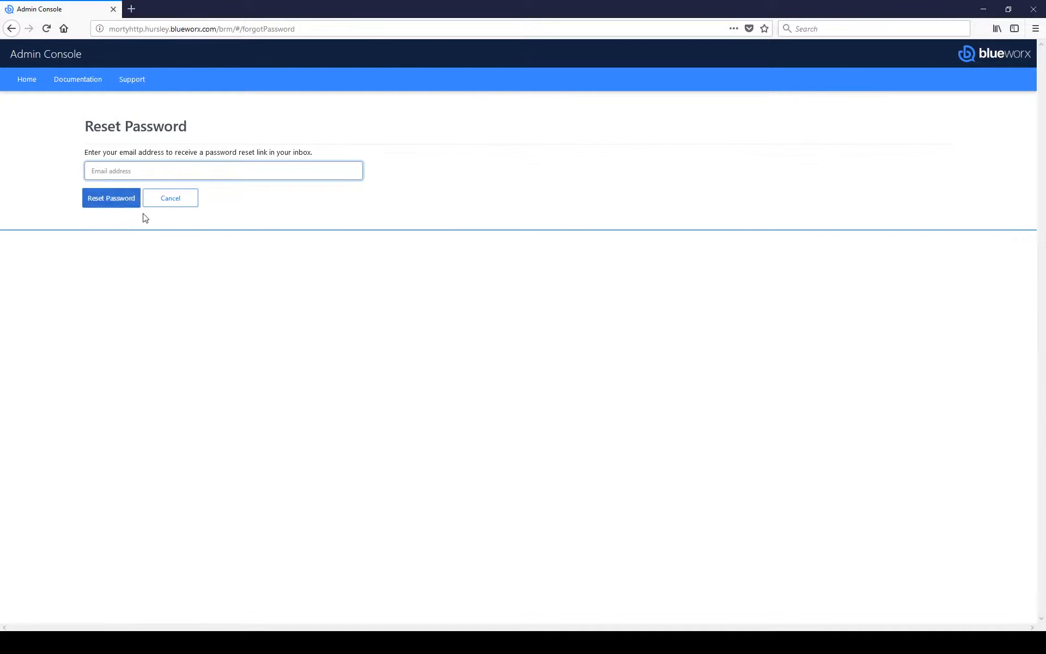
pyautogui.click(171, 198)
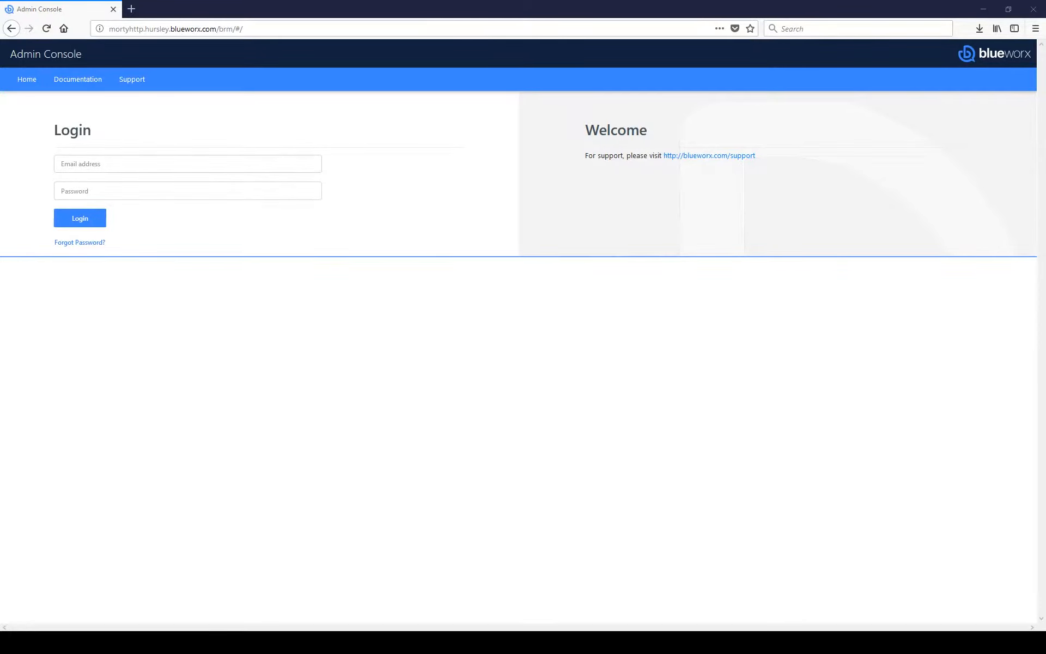
# Step: Sign in with the administrator account's e-mail address
pyautogui.click(152, 168)
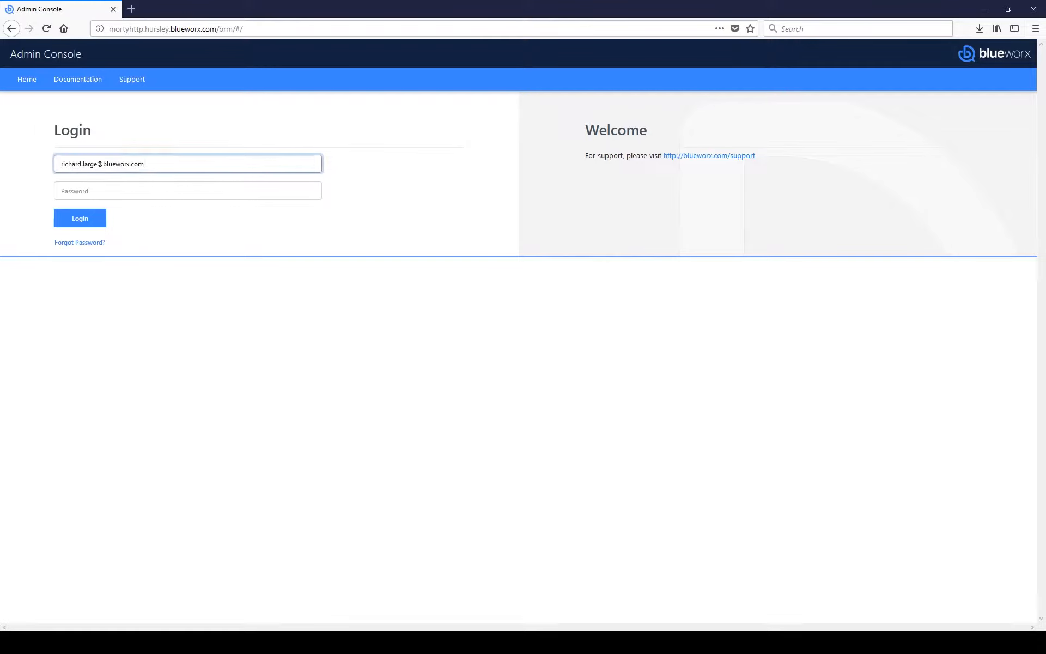
pyautogui.click(85, 222)
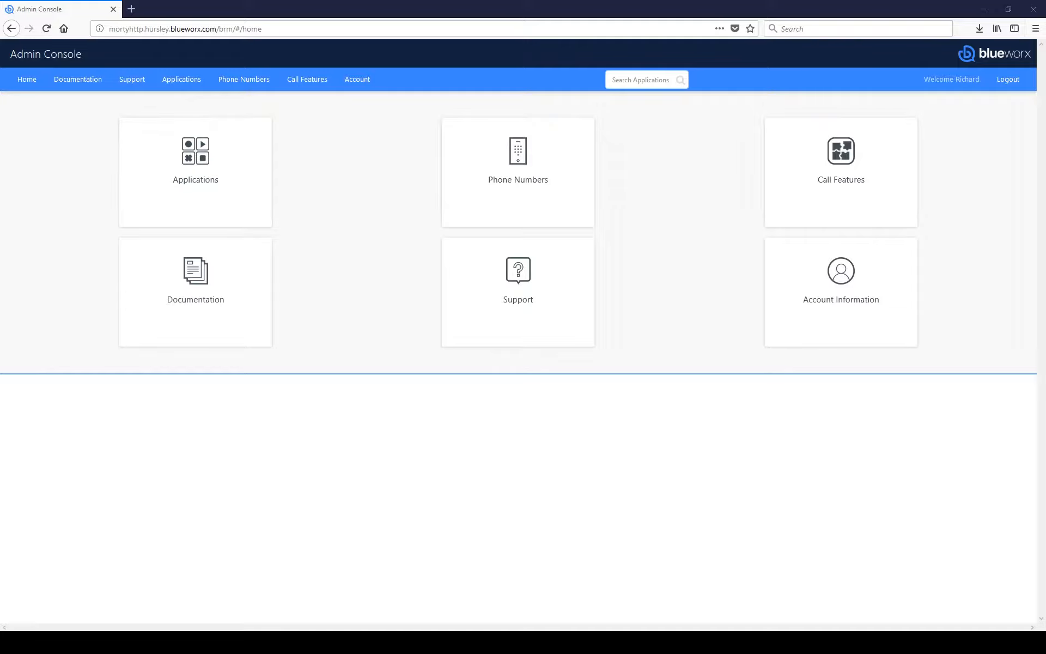
# Step: Open the applications list, filter names by 'cine', then clear the search
pyautogui.click(241, 204)
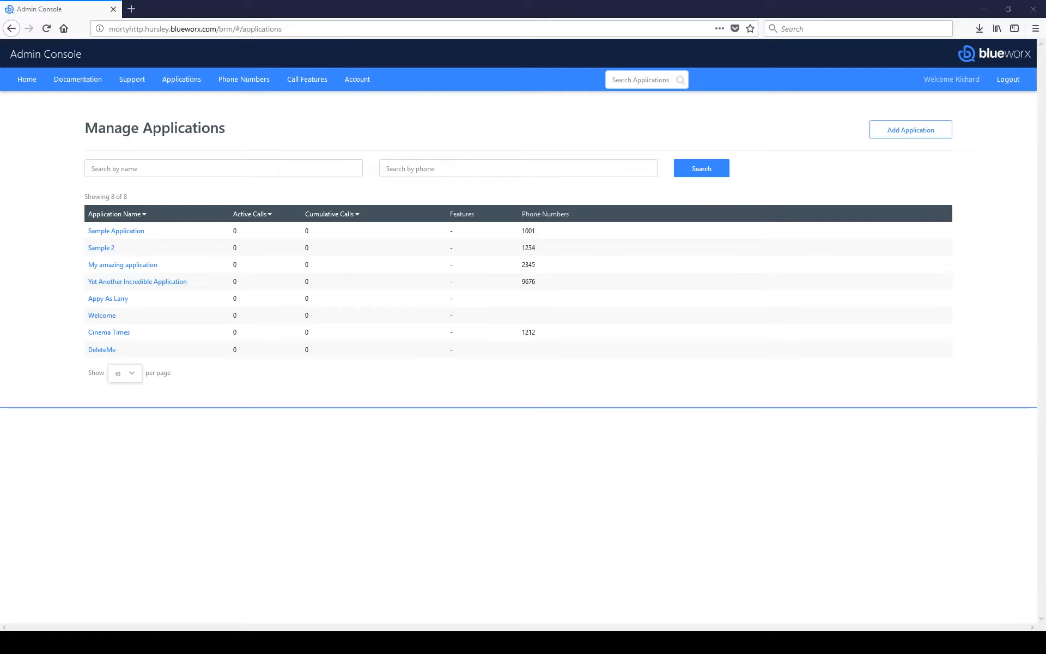
pyautogui.click(203, 166)
pyautogui.click(401, 173)
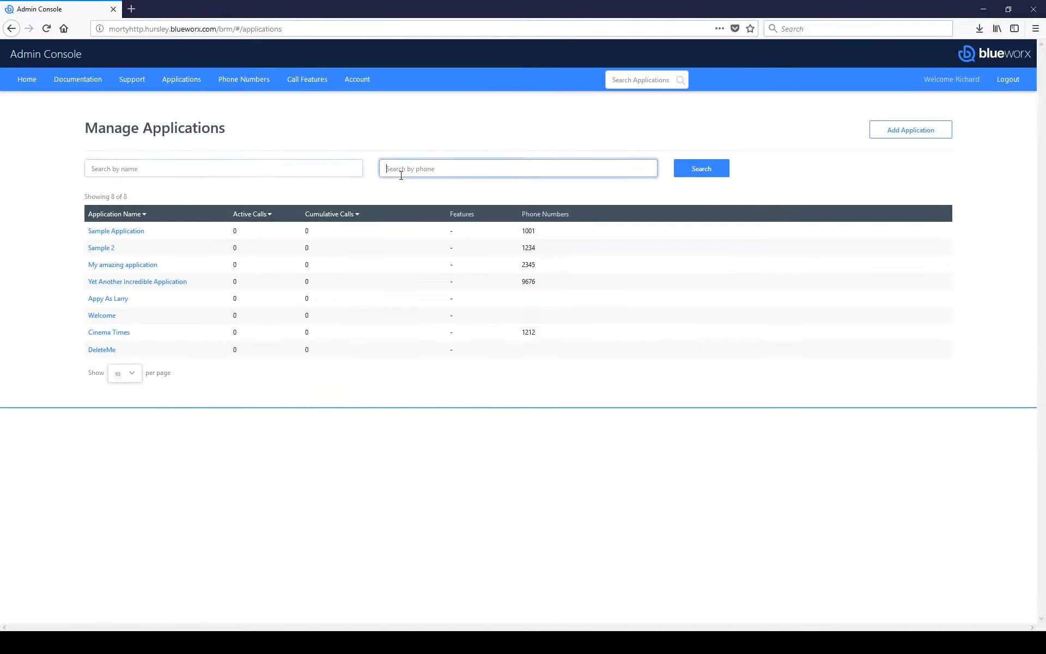
pyautogui.click(320, 172)
pyautogui.click(405, 171)
pyautogui.click(319, 171)
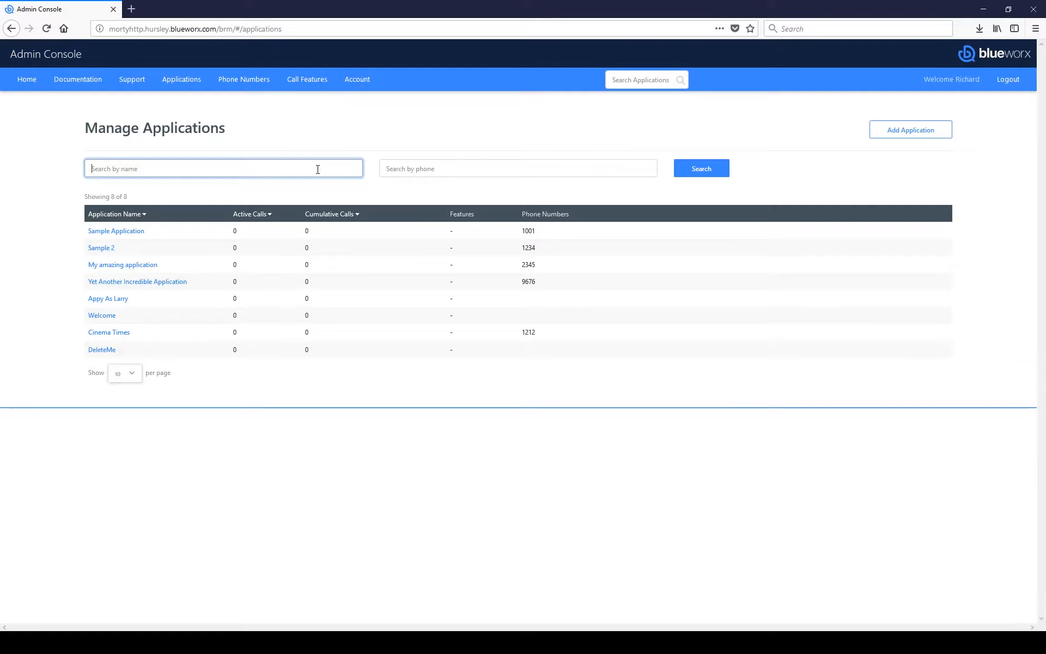
pyautogui.write('cine')
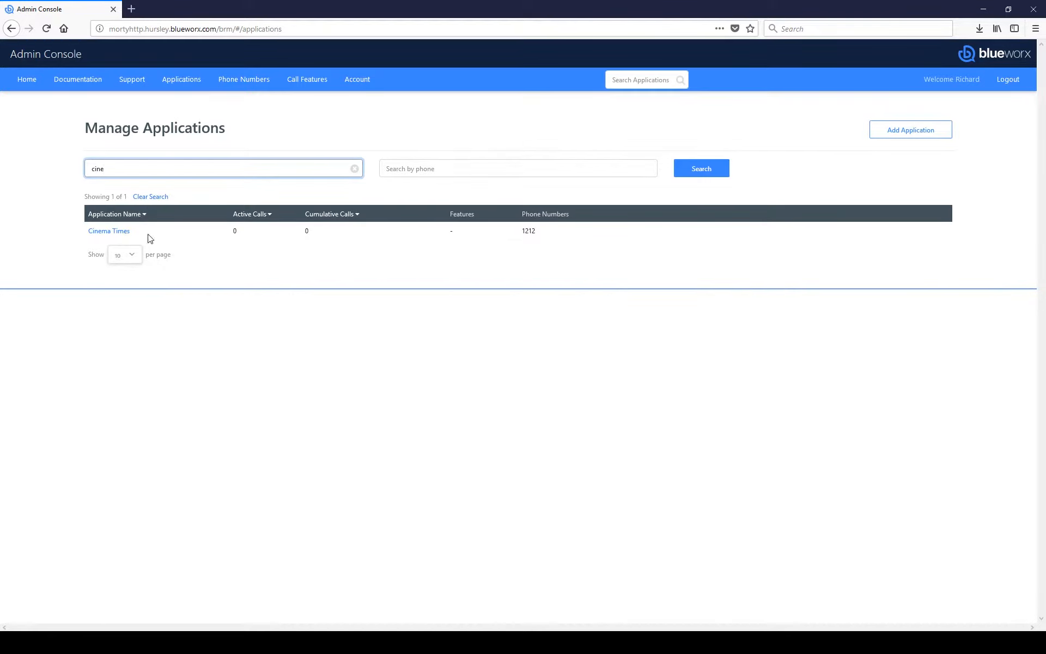
pyautogui.click(163, 199)
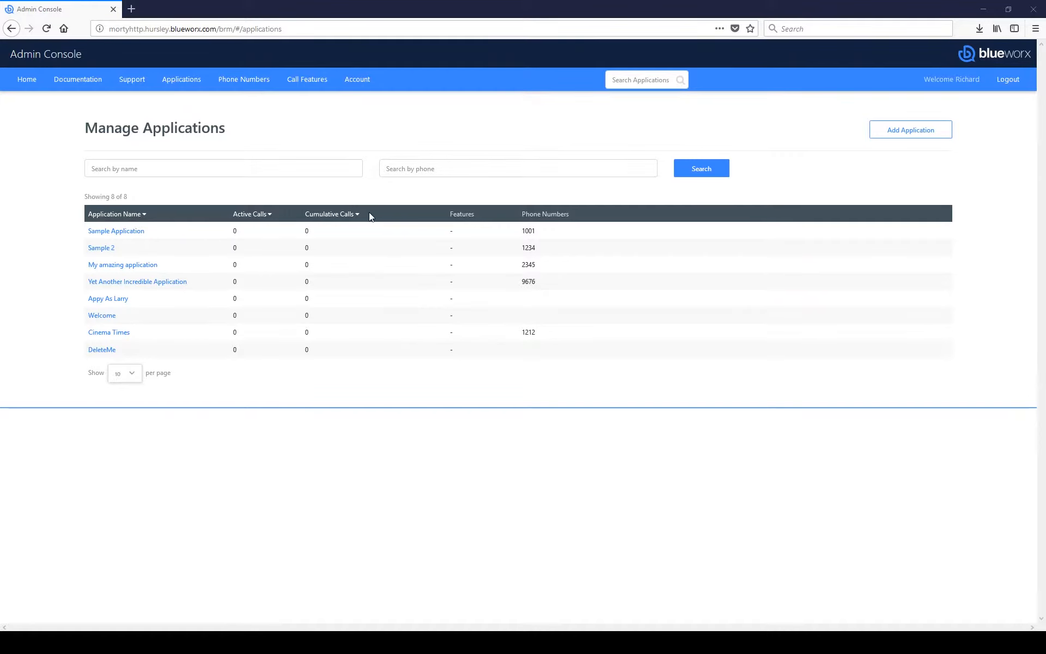
# Step: Sort applications A to Z by name and page through them at 5 per page
pyautogui.click(144, 214)
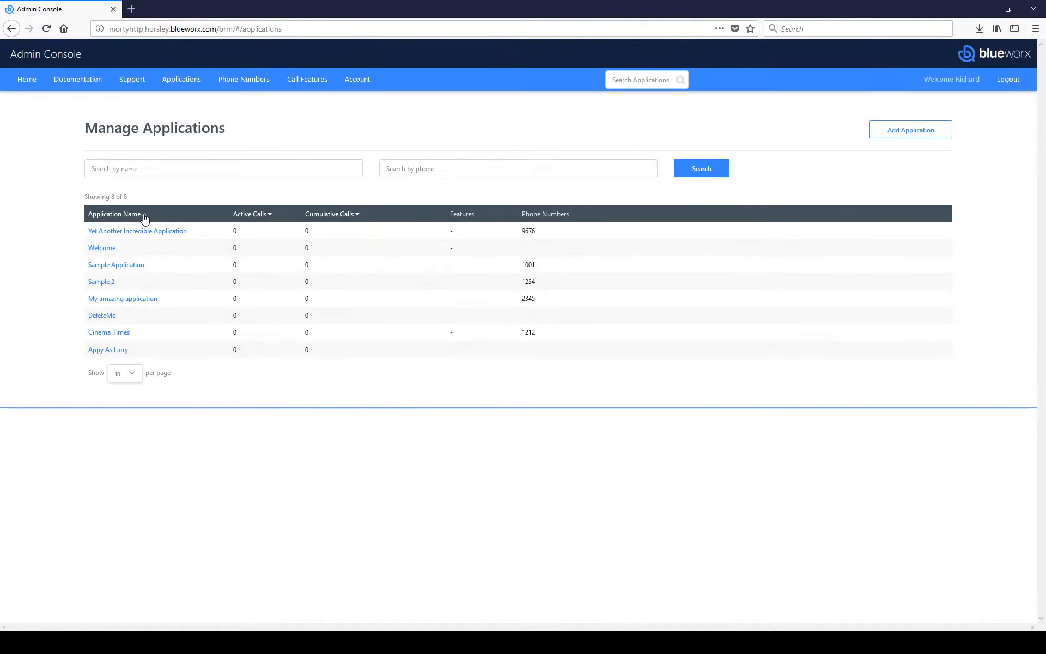
pyautogui.click(144, 215)
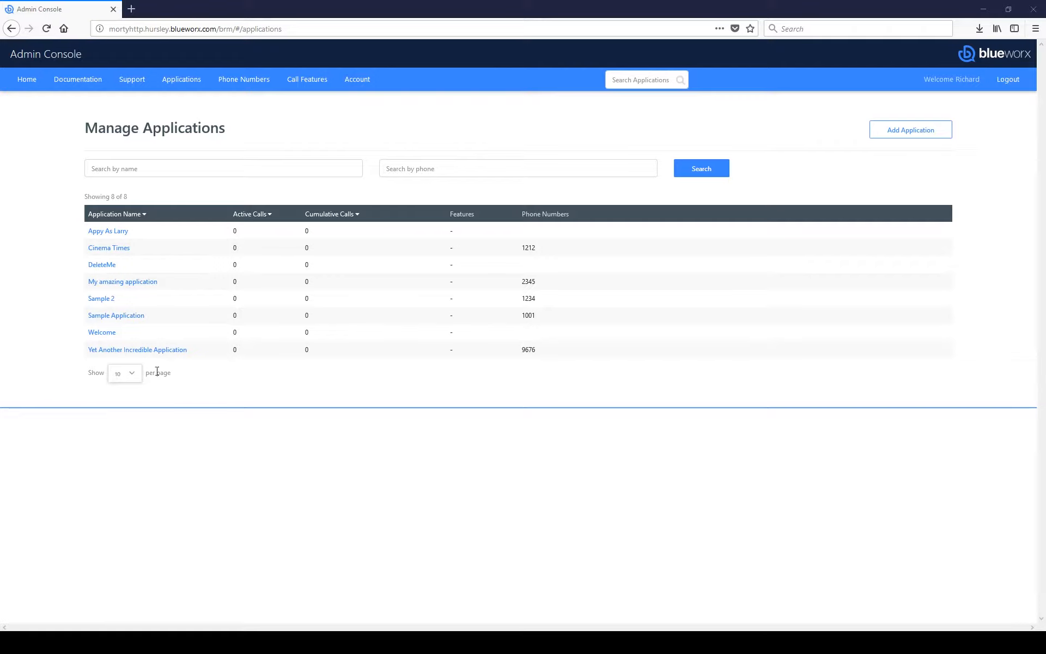
pyautogui.click(132, 376)
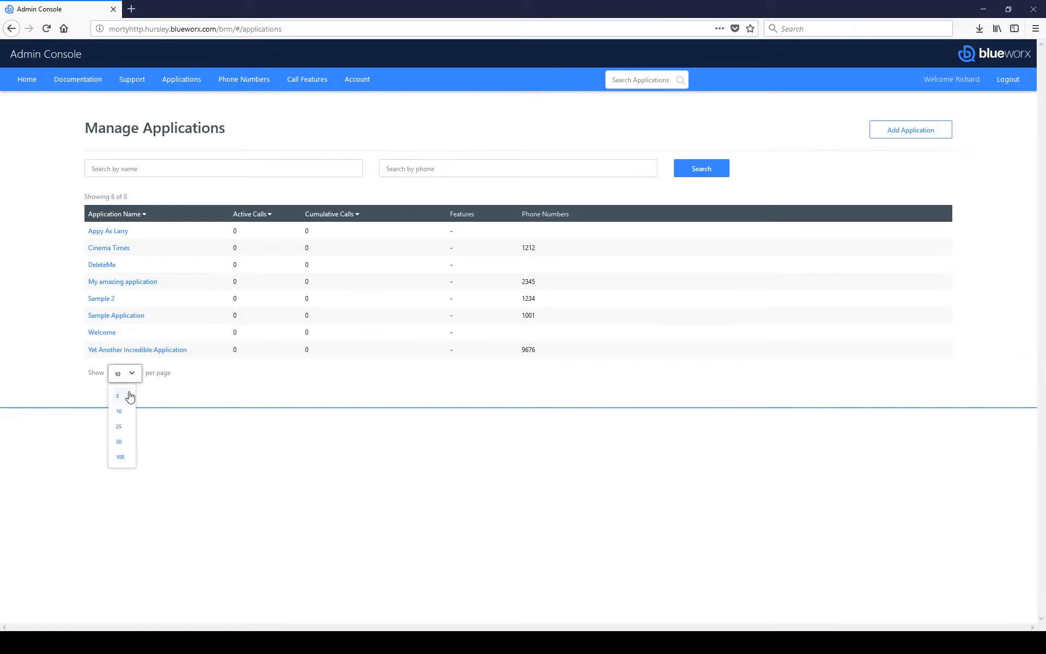
pyautogui.click(128, 396)
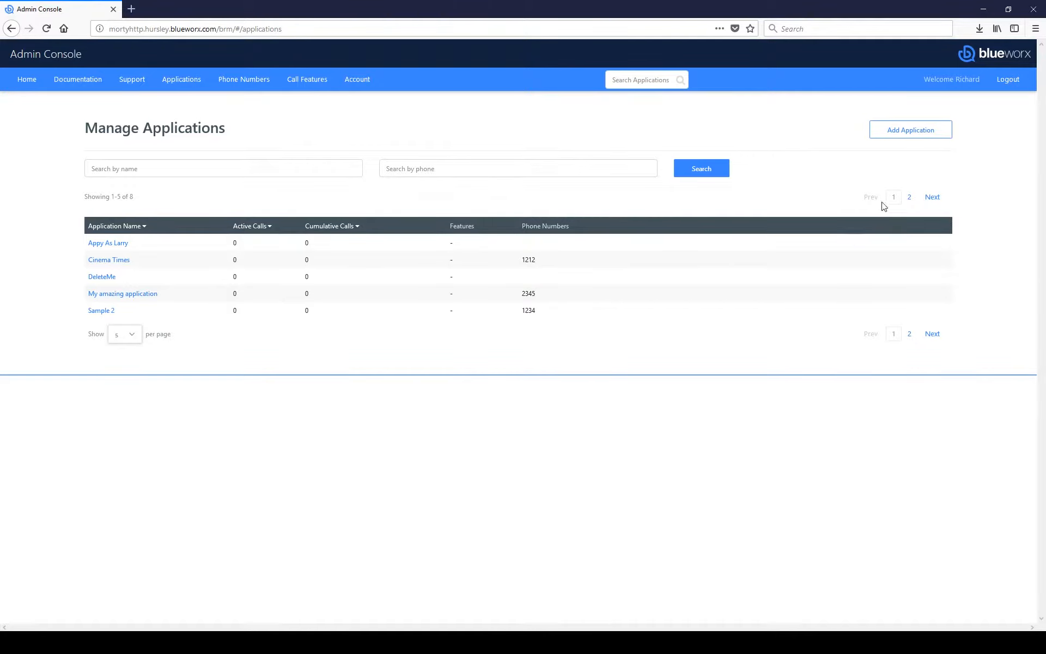
pyautogui.click(908, 199)
pyautogui.click(896, 305)
# Step: Show 10 applications per page and open a blank new-application form
pyautogui.click(139, 335)
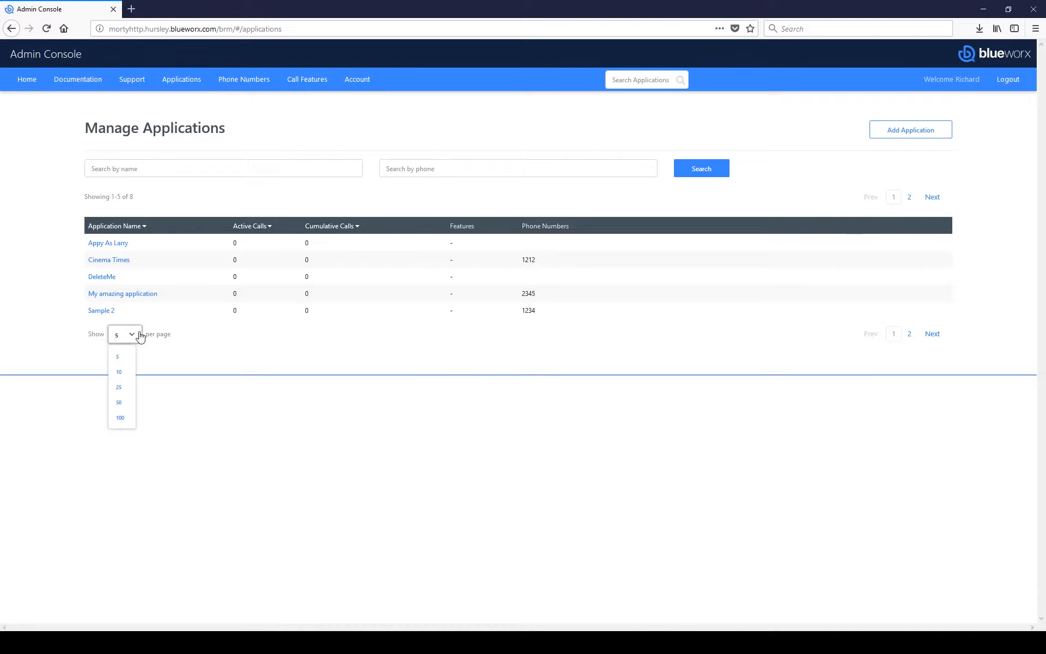
pyautogui.click(120, 371)
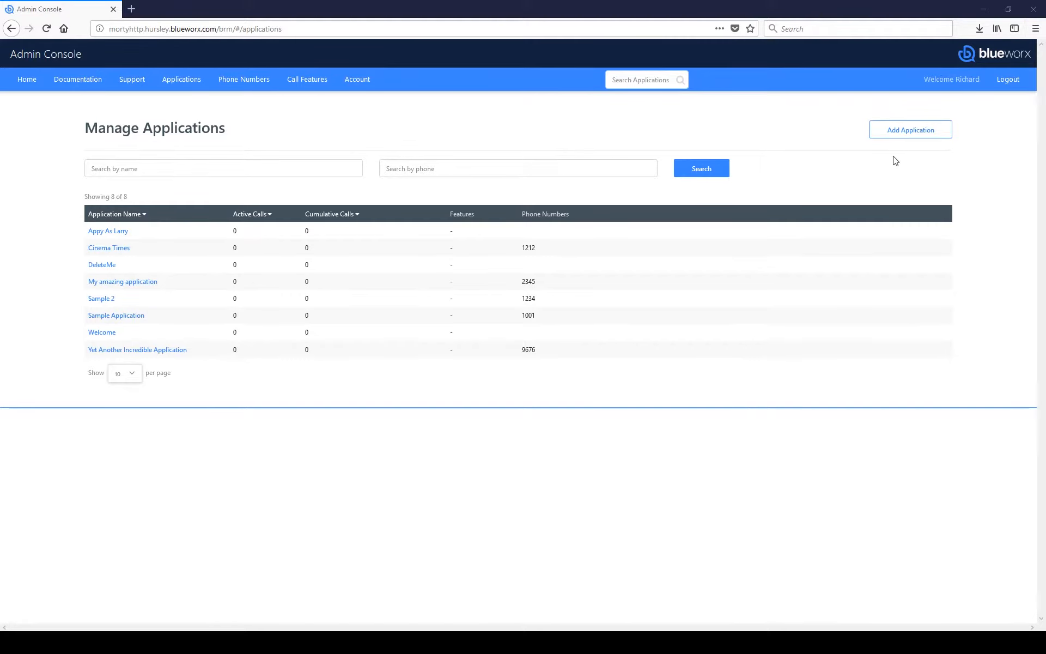
pyautogui.click(905, 137)
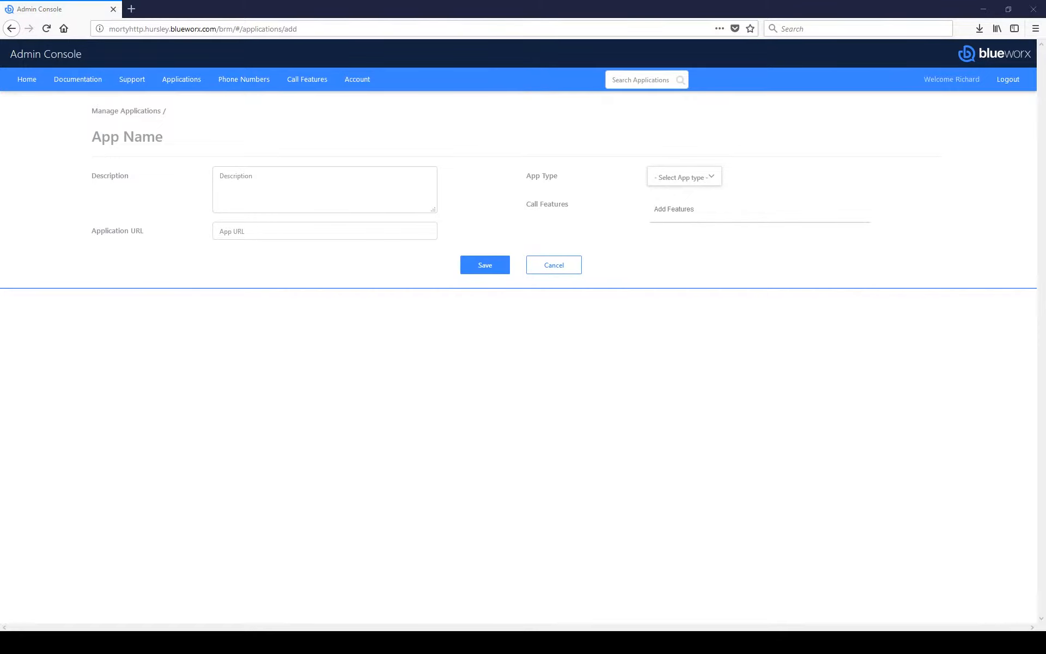
# Step: Save a VXML application 'Demo', described 'Demo application', with the pasted demo.vxml URL
pyautogui.click(162, 145)
pyautogui.write('Demo')
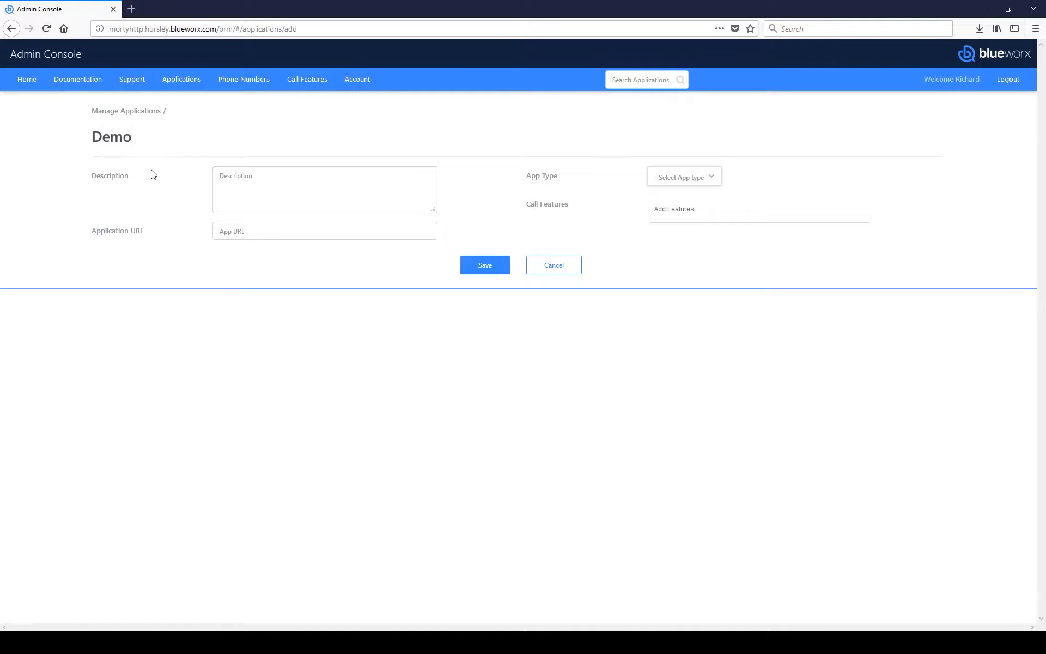
pyautogui.click(250, 192)
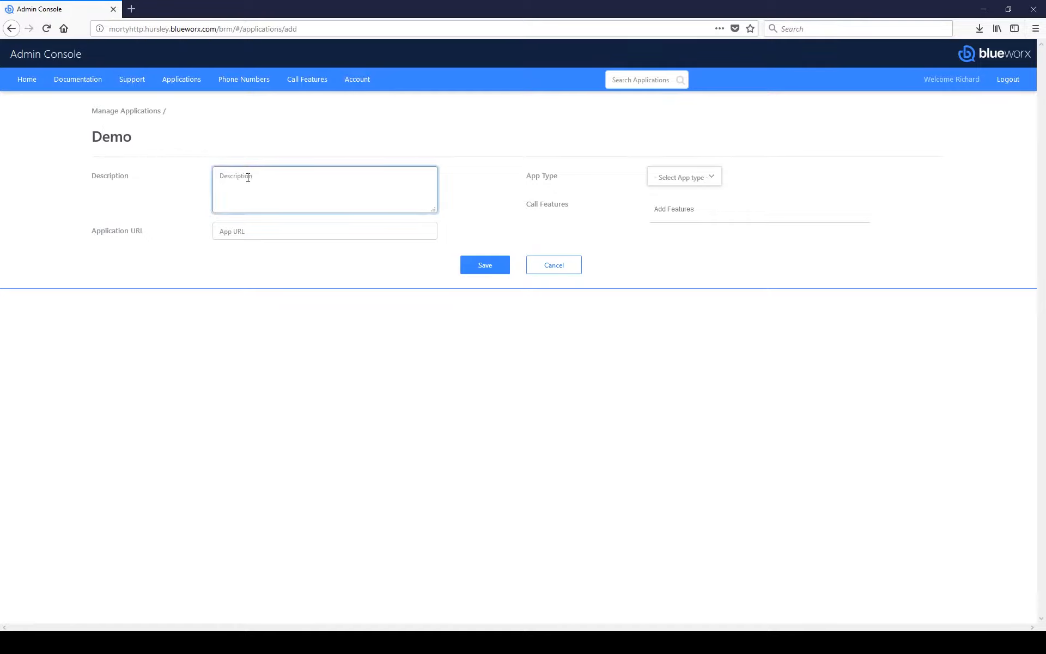
pyautogui.write('Demo application')
pyautogui.hotkey('alt', 'Tab')
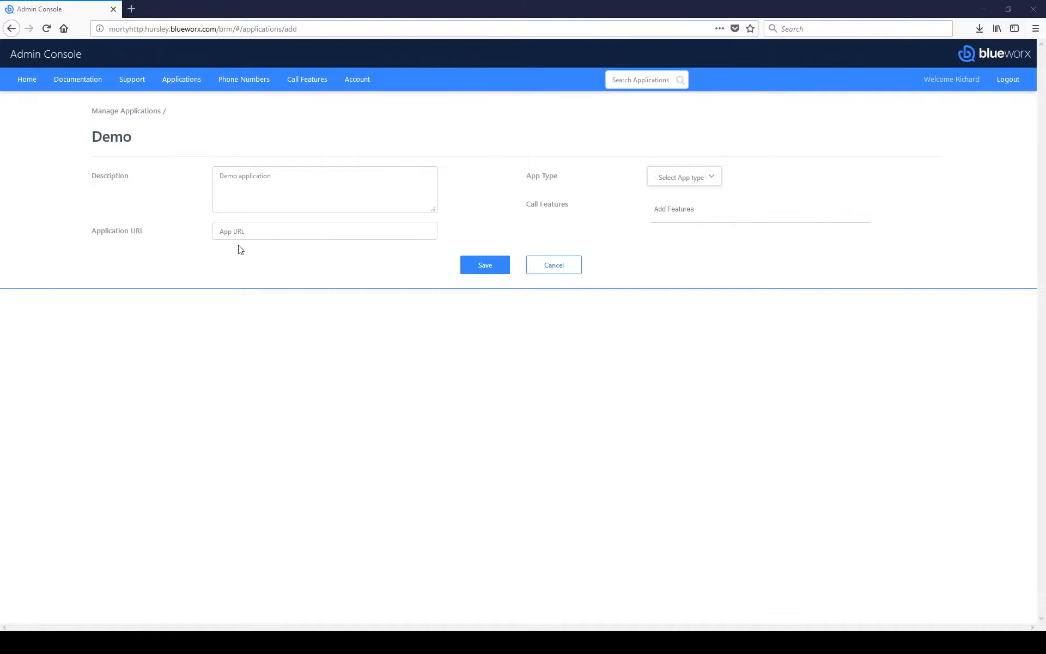
pyautogui.click(253, 231)
pyautogui.write('http://mortyhttp.hursley.blueworx.com/demo/demo.vxml')
pyautogui.click(391, 236)
pyautogui.click(711, 180)
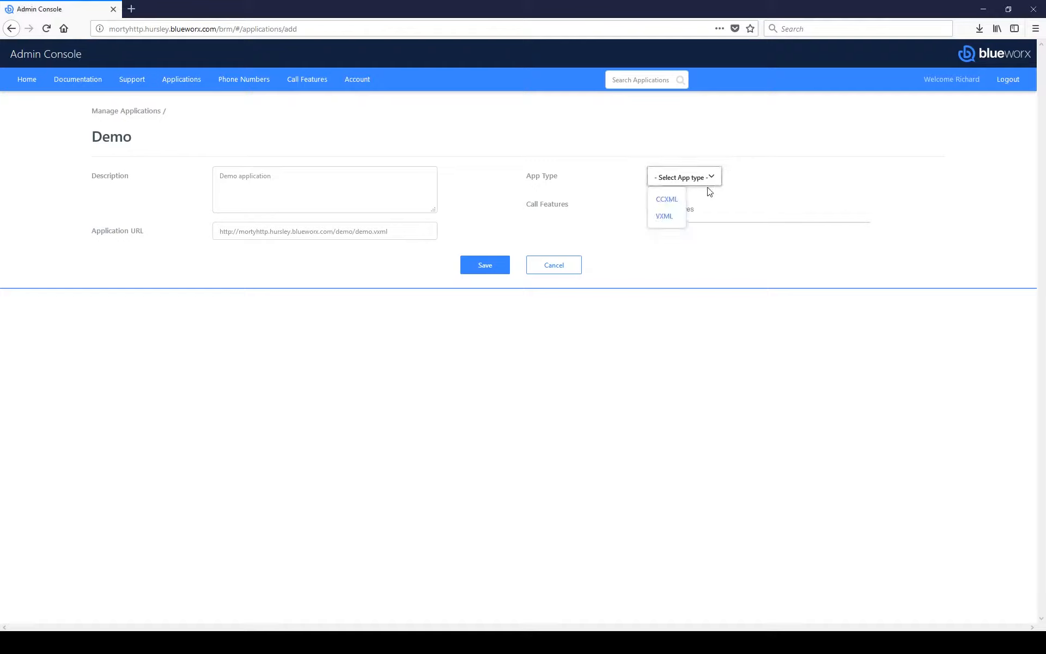
pyautogui.click(668, 220)
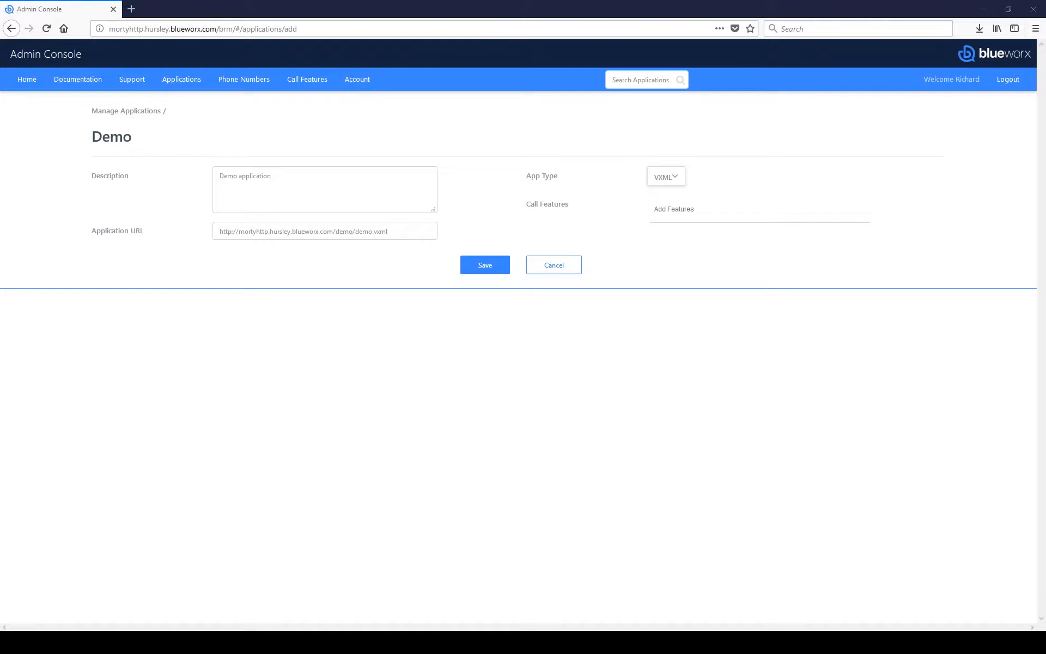
pyautogui.click(480, 273)
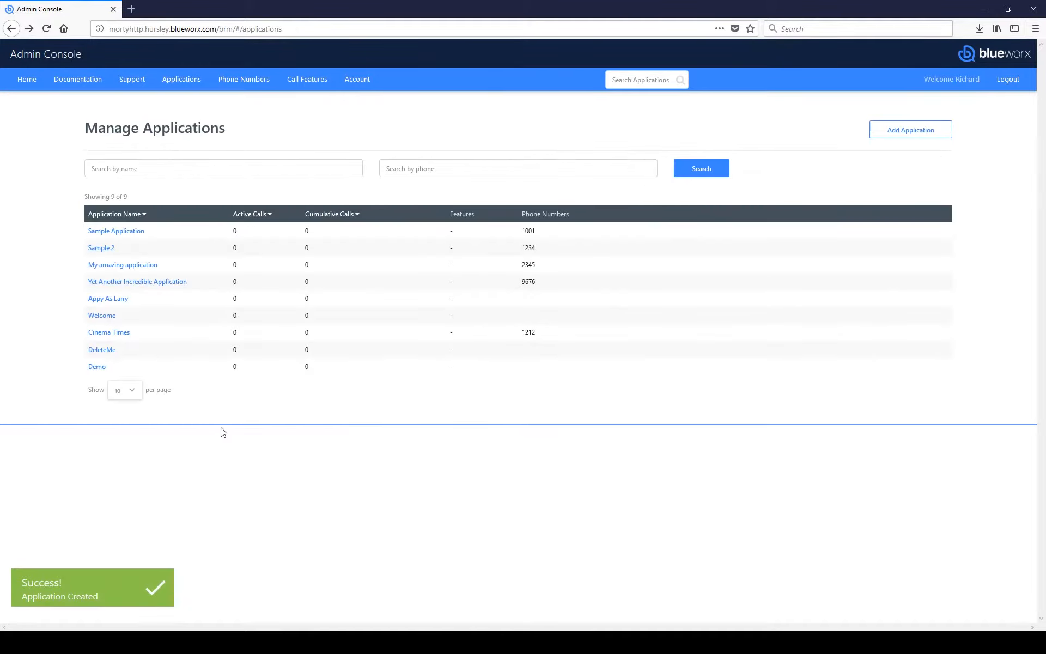
pyautogui.click(104, 368)
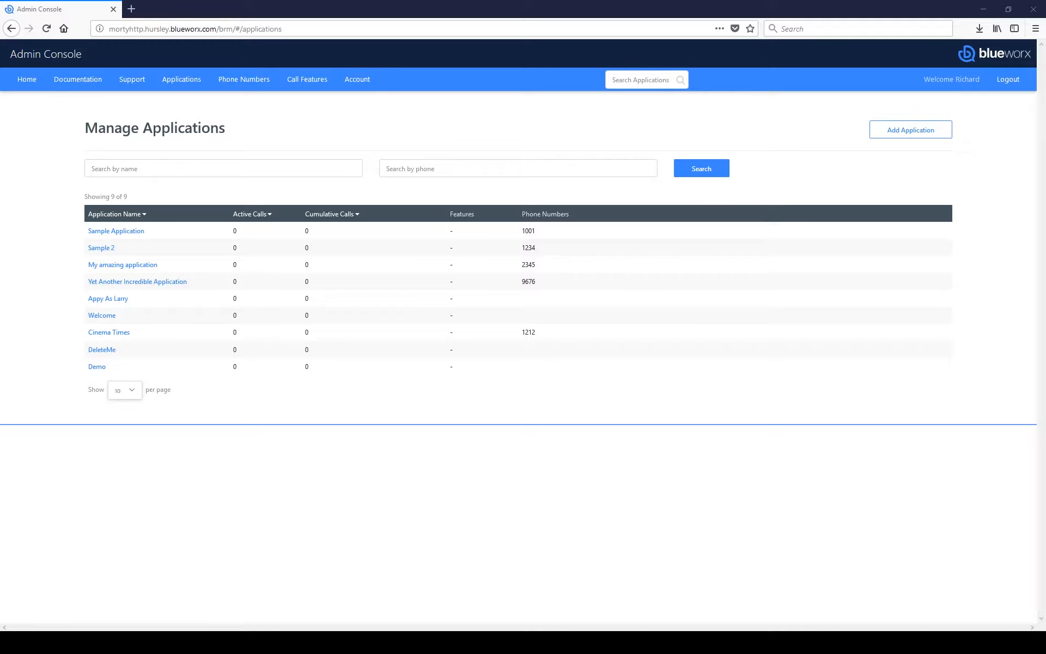
pyautogui.click(98, 366)
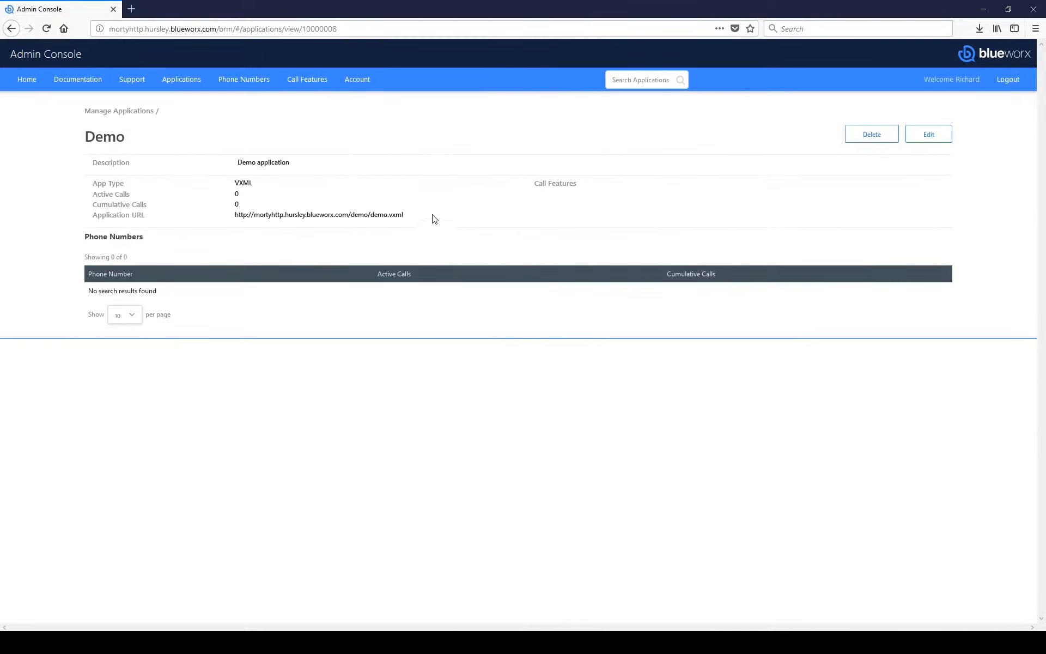
pyautogui.click(929, 140)
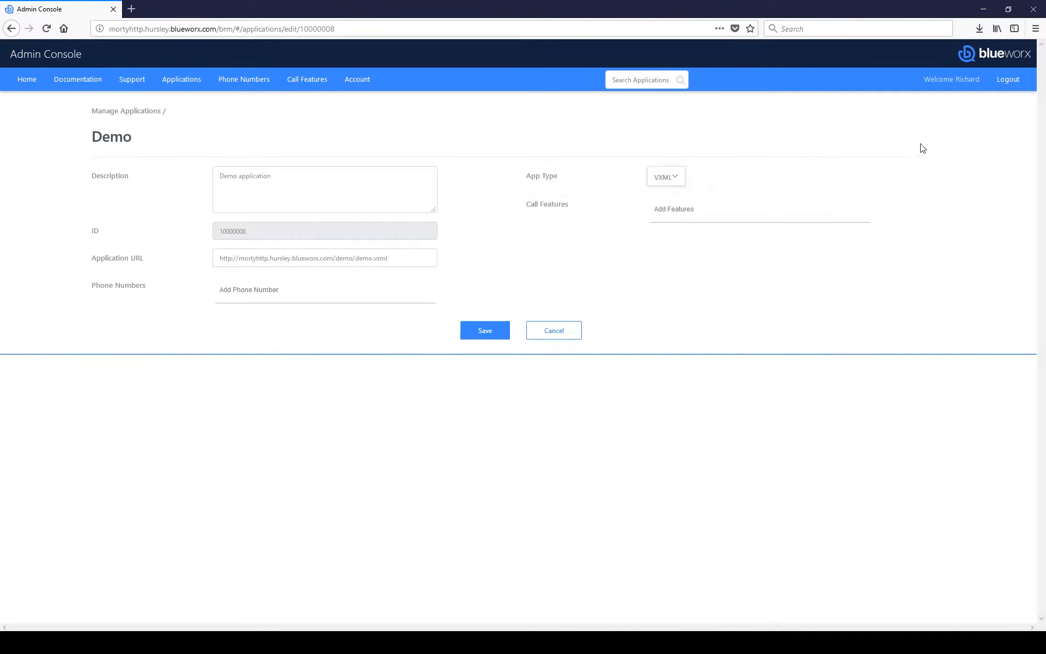
pyautogui.click(565, 332)
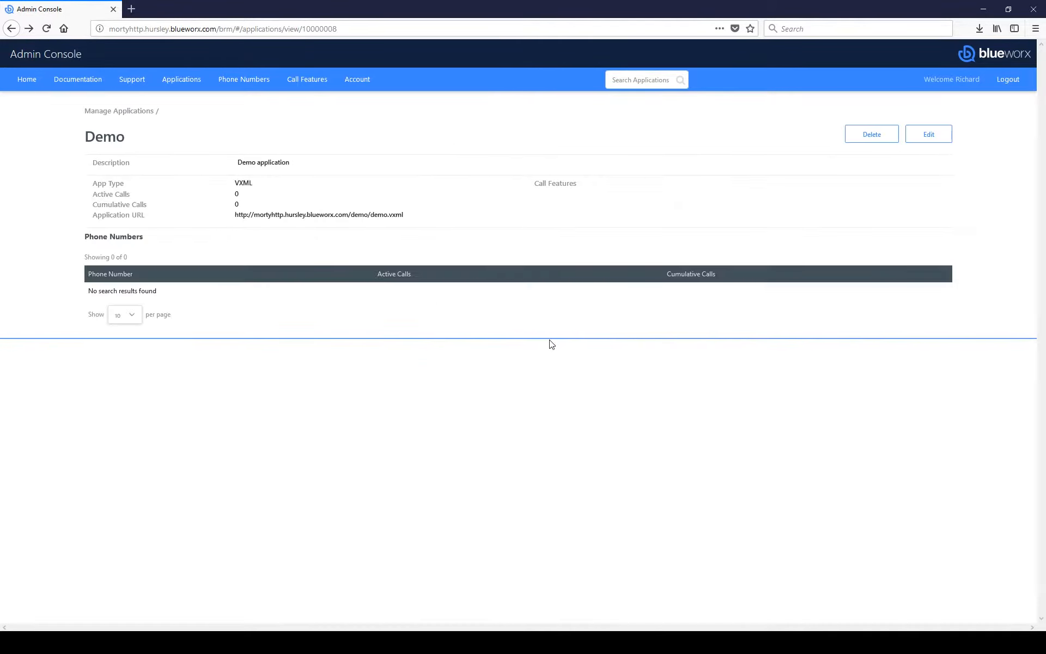
pyautogui.click(182, 82)
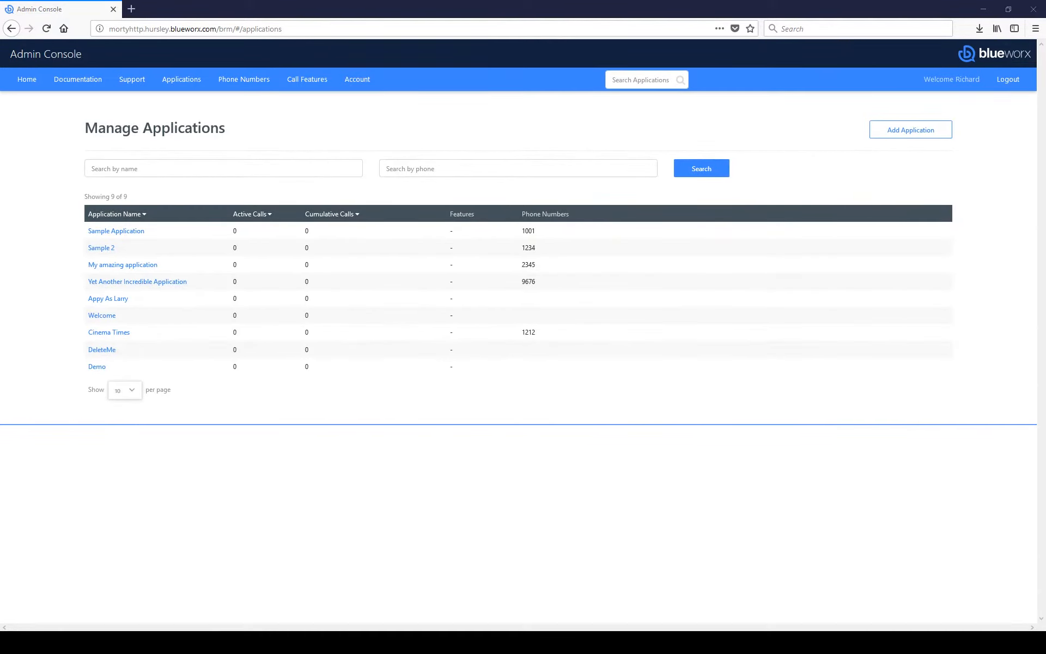
# Step: Delete the DeleteMe application and go to the Phone Numbers list
pyautogui.click(103, 350)
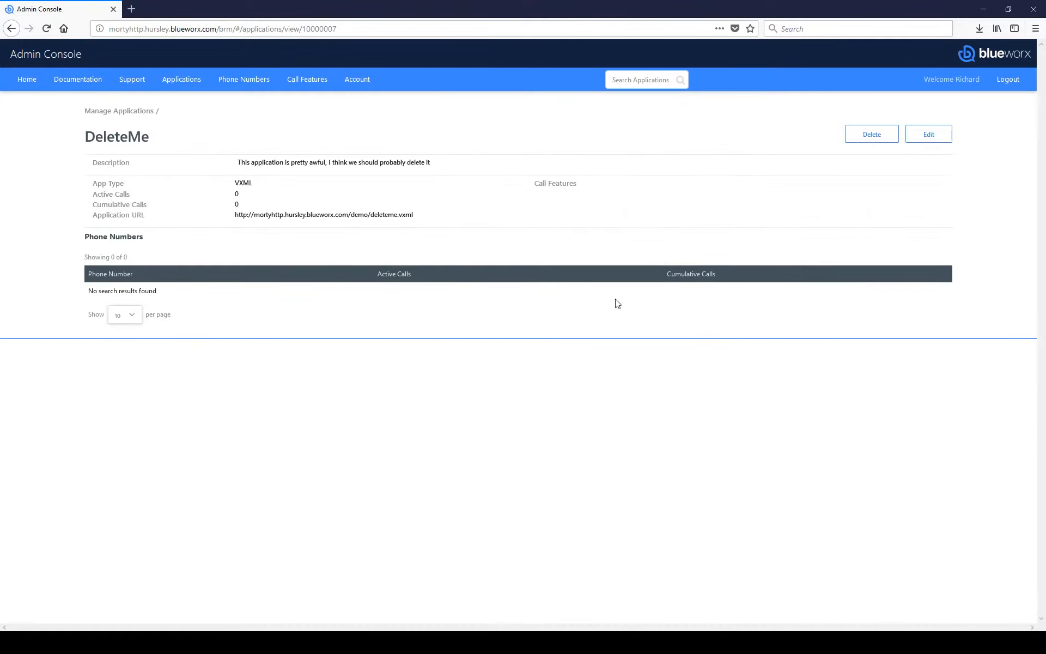
pyautogui.click(874, 137)
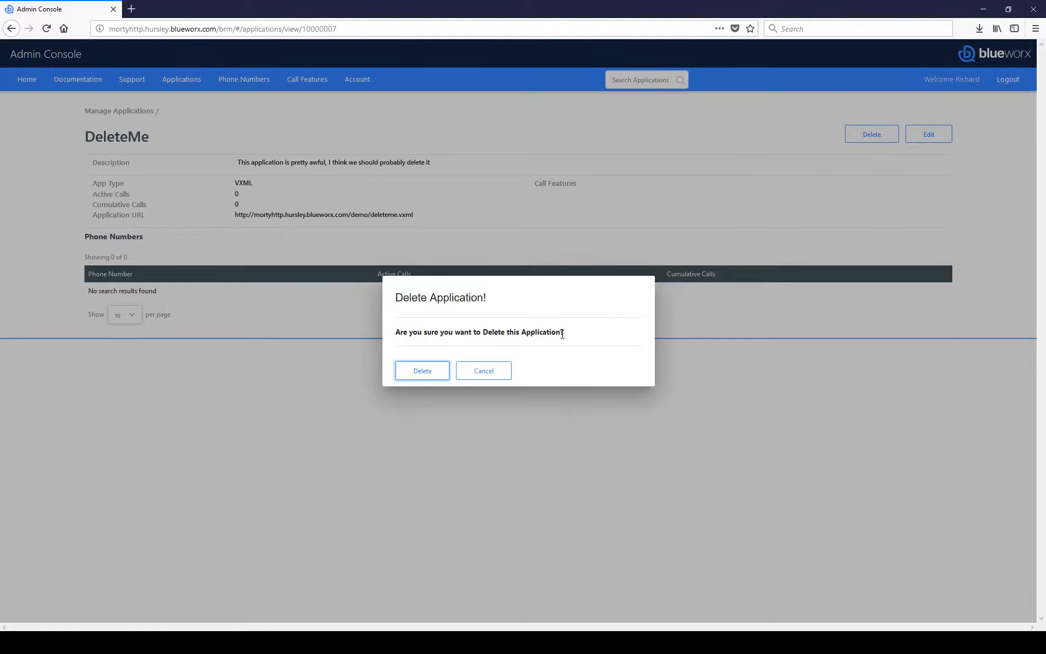
pyautogui.click(423, 371)
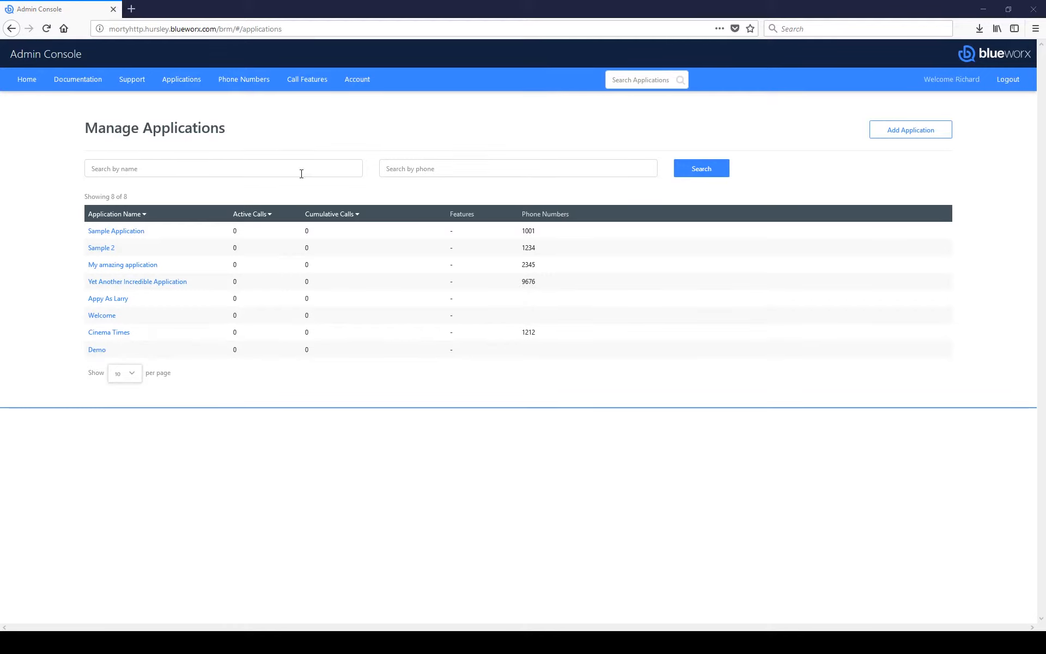
pyautogui.click(242, 82)
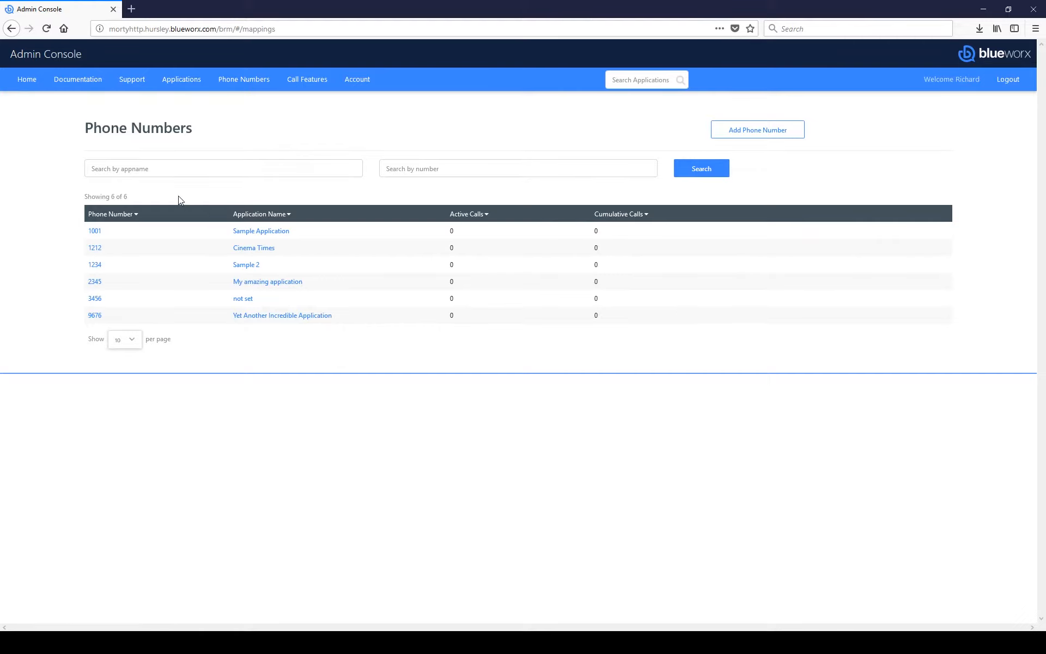
# Step: Add phone number 5566 with Max Calls 5, assigned to the Demo application
pyautogui.click(740, 135)
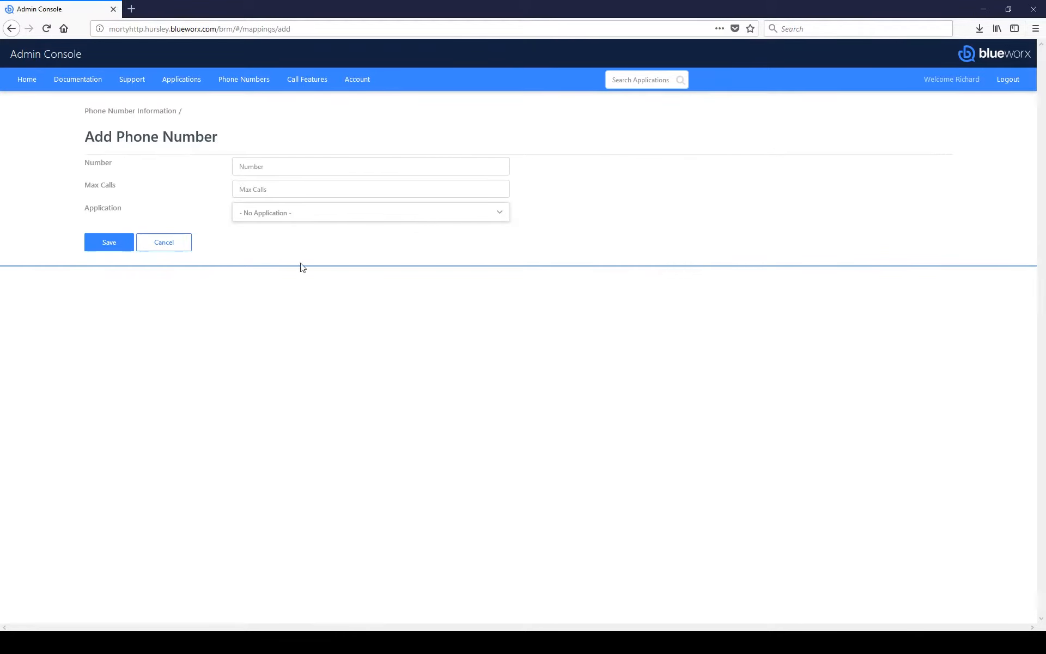
pyautogui.click(300, 166)
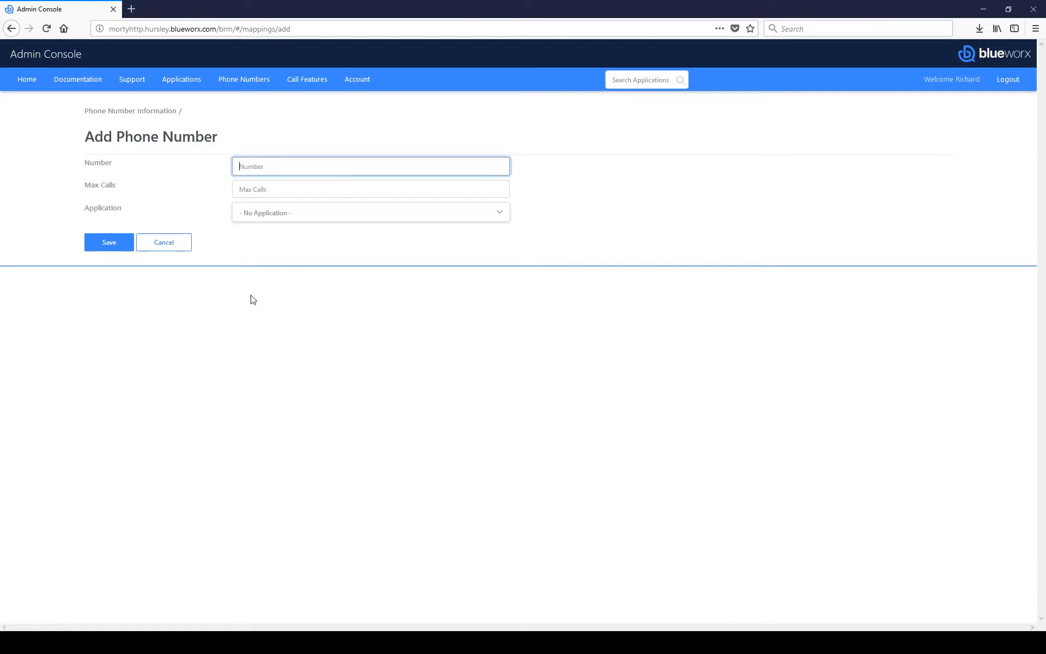
pyautogui.write('5566')
pyautogui.click(258, 188)
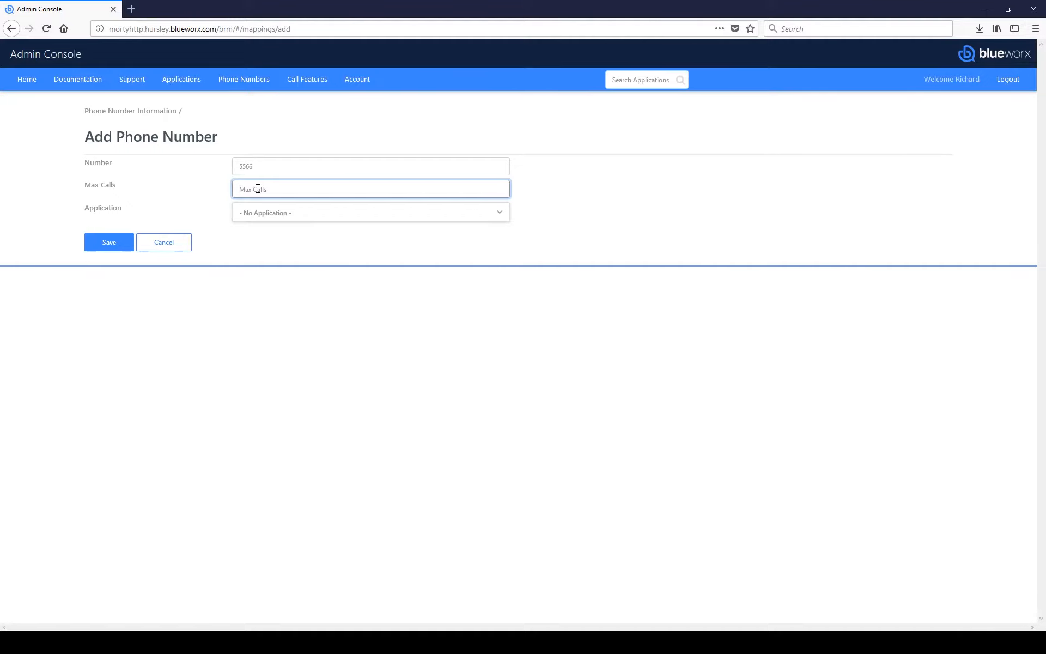
pyautogui.write('5')
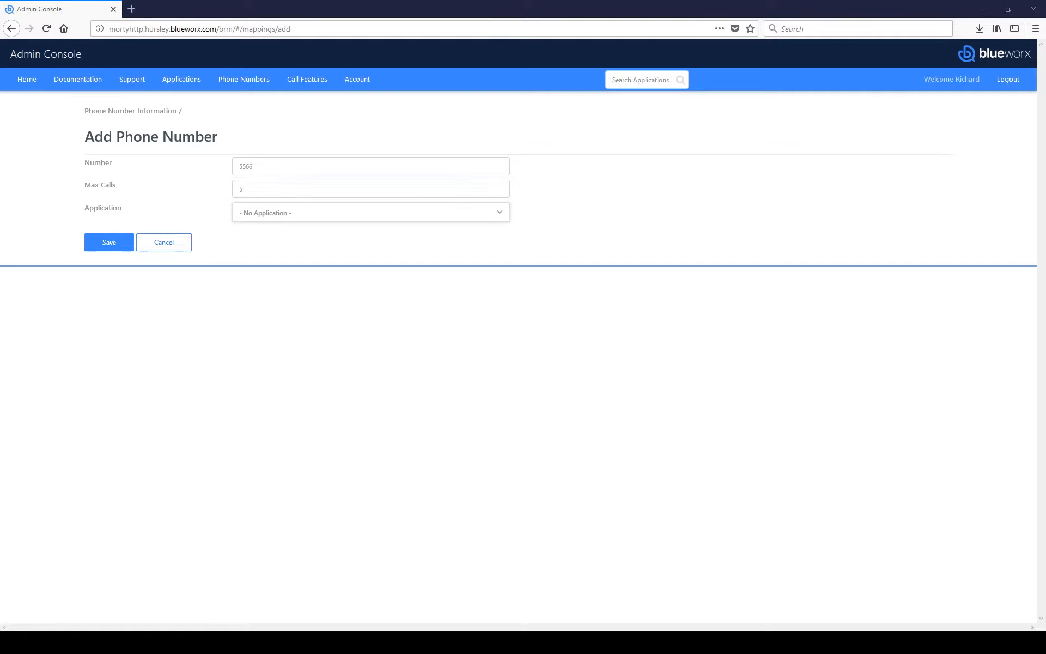
pyautogui.click(420, 218)
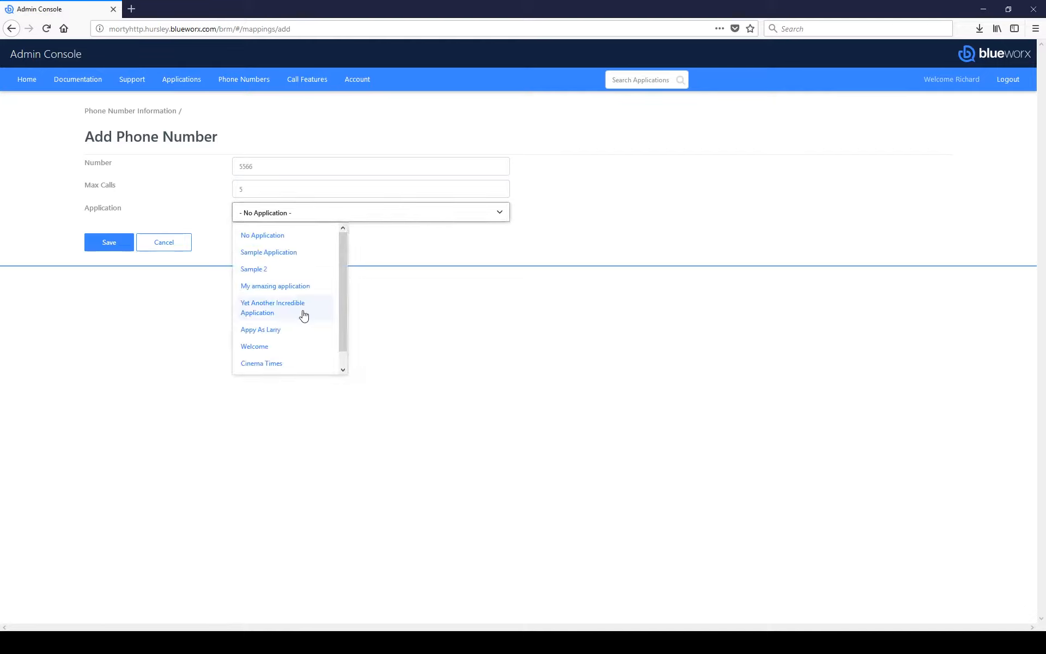
pyautogui.scroll(-1, 302, 321)
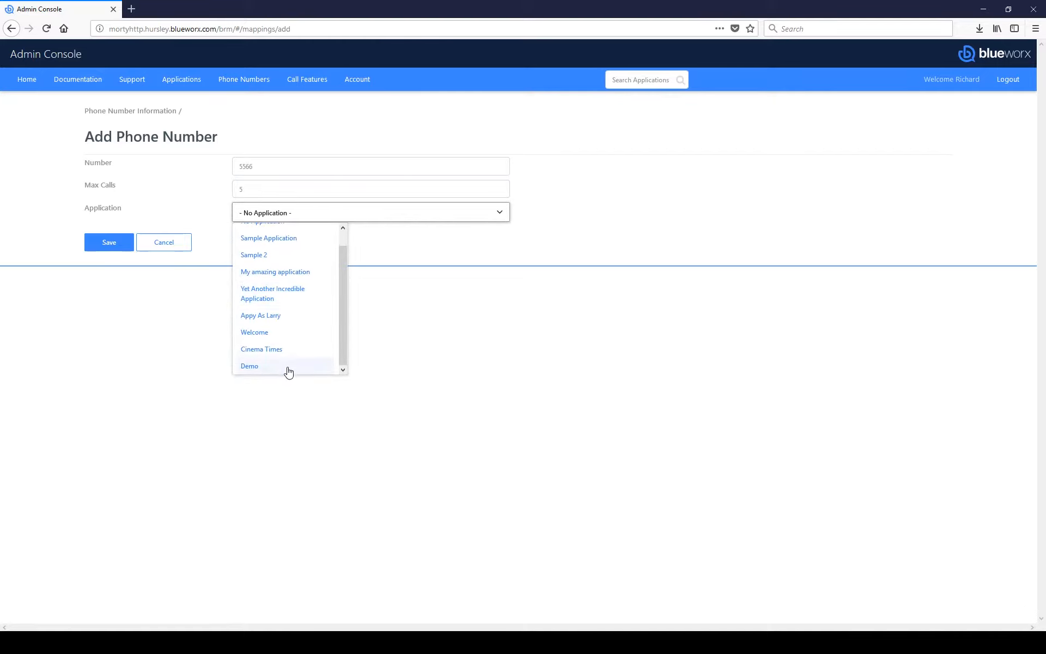
pyautogui.click(289, 368)
pyautogui.click(119, 244)
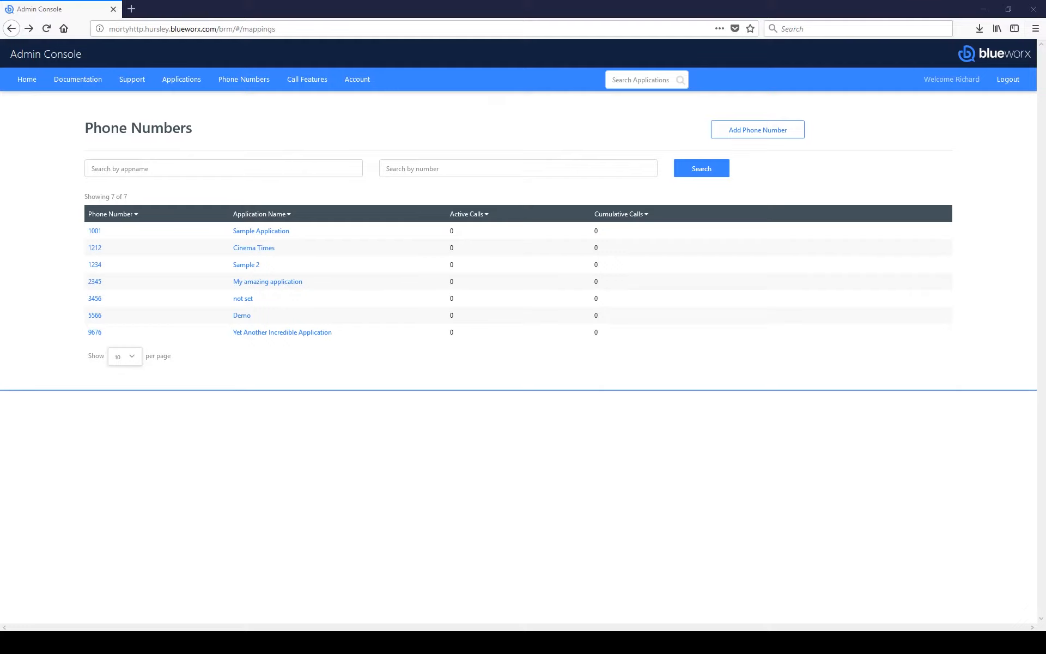
# Step: Start call feature 'Demo TTS' (description 'Demo TTS Call Feature'), type TTS, Keep Session True
pyautogui.click(302, 80)
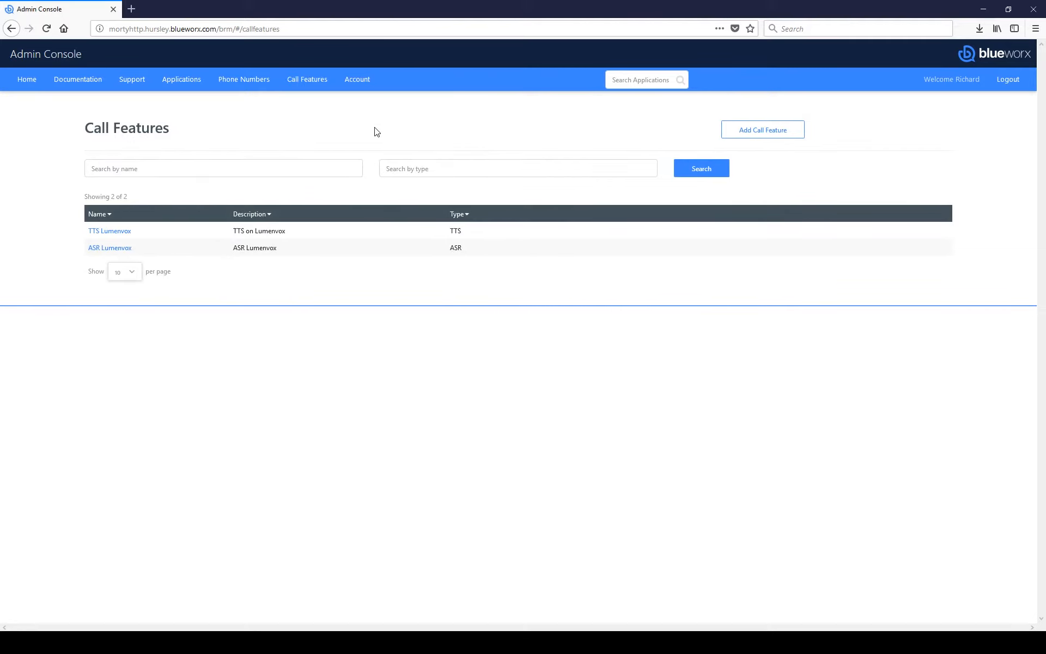
pyautogui.click(786, 132)
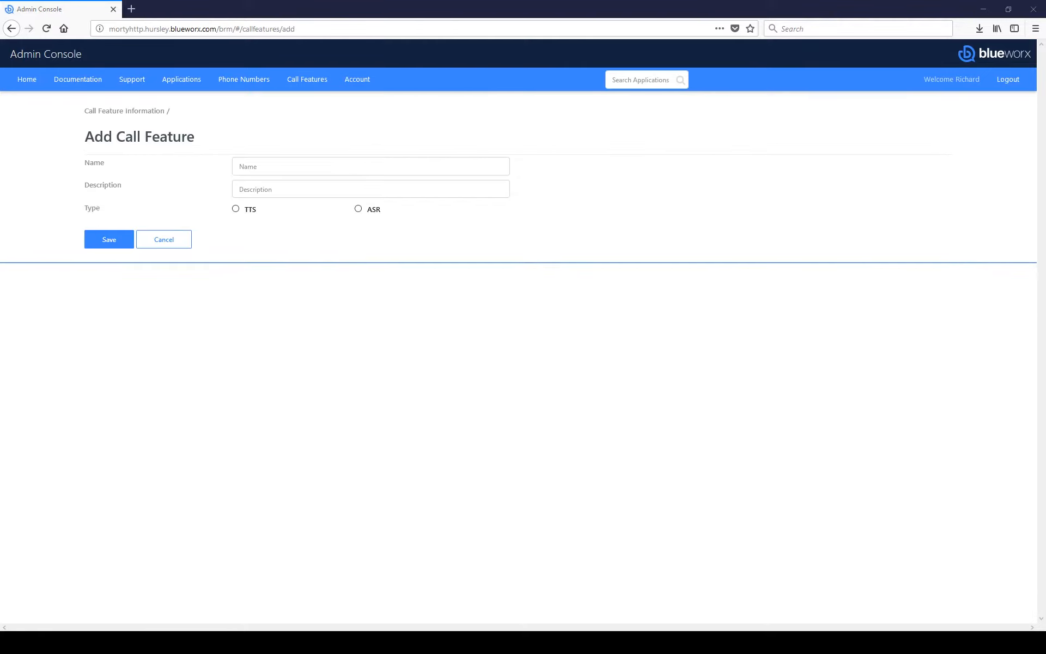
pyautogui.click(312, 173)
pyautogui.write('Demo TTS')
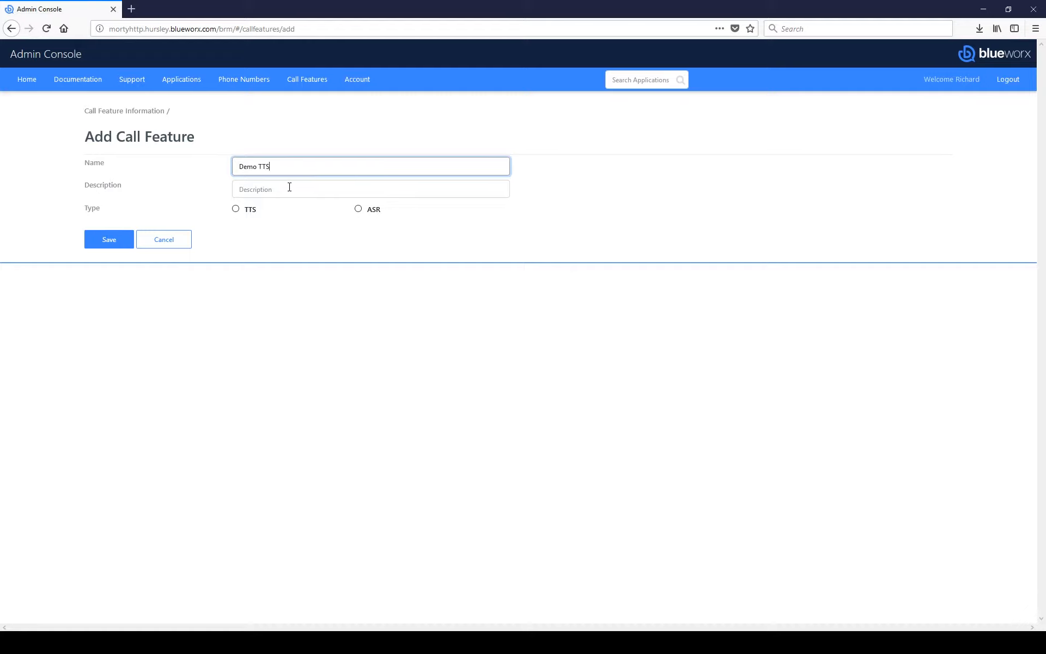
pyautogui.click(293, 189)
pyautogui.write('Demo TTS Call Feature')
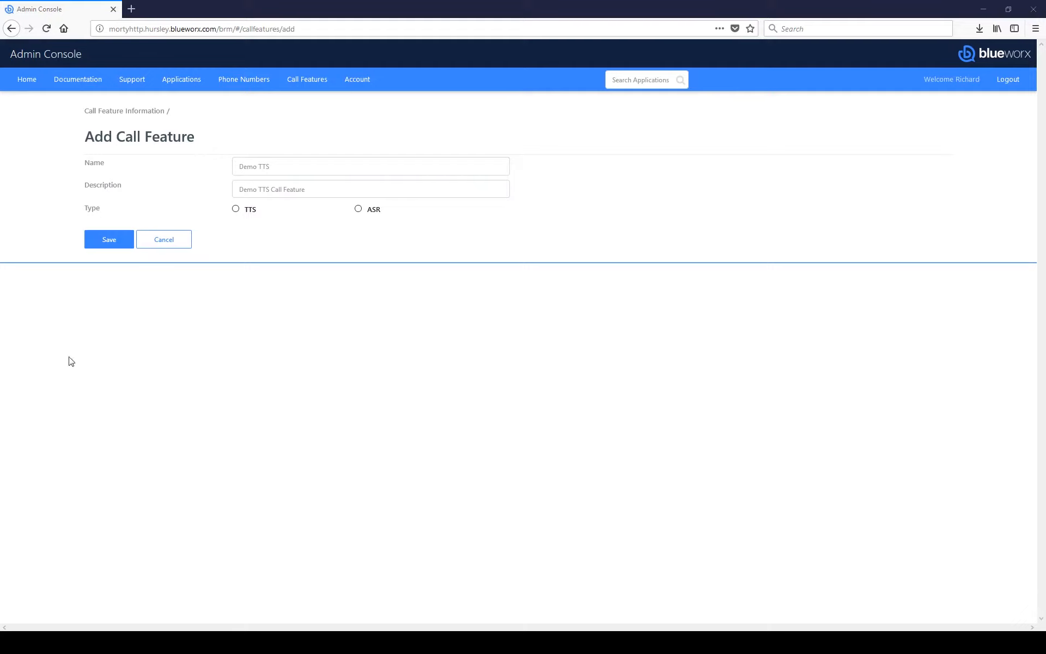
pyautogui.click(238, 212)
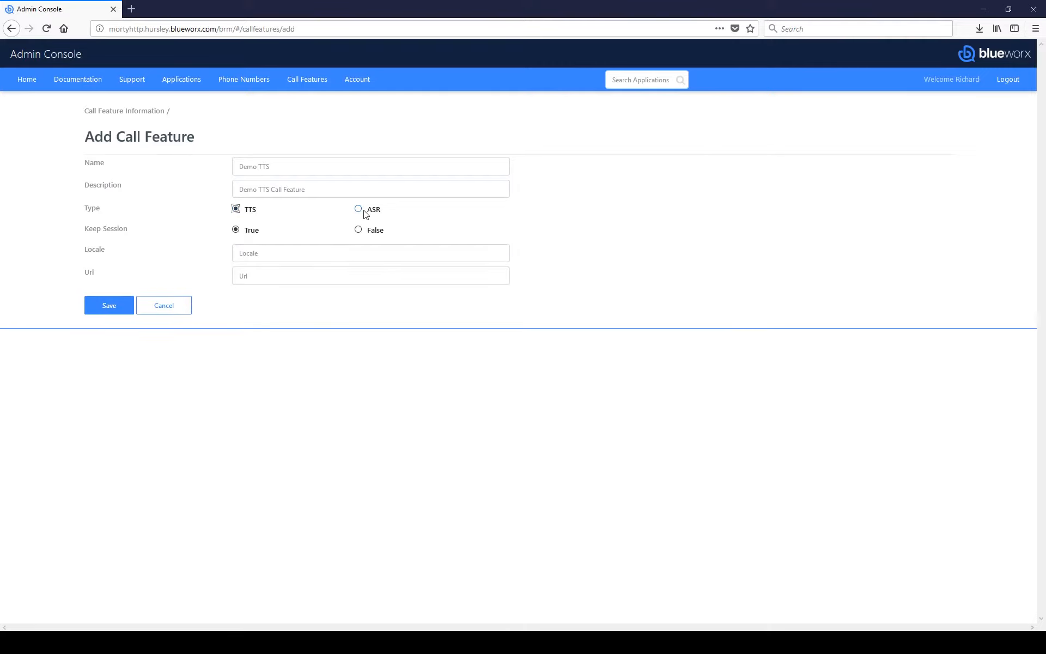
pyautogui.click(361, 212)
pyautogui.click(248, 212)
pyautogui.click(253, 210)
pyautogui.click(250, 229)
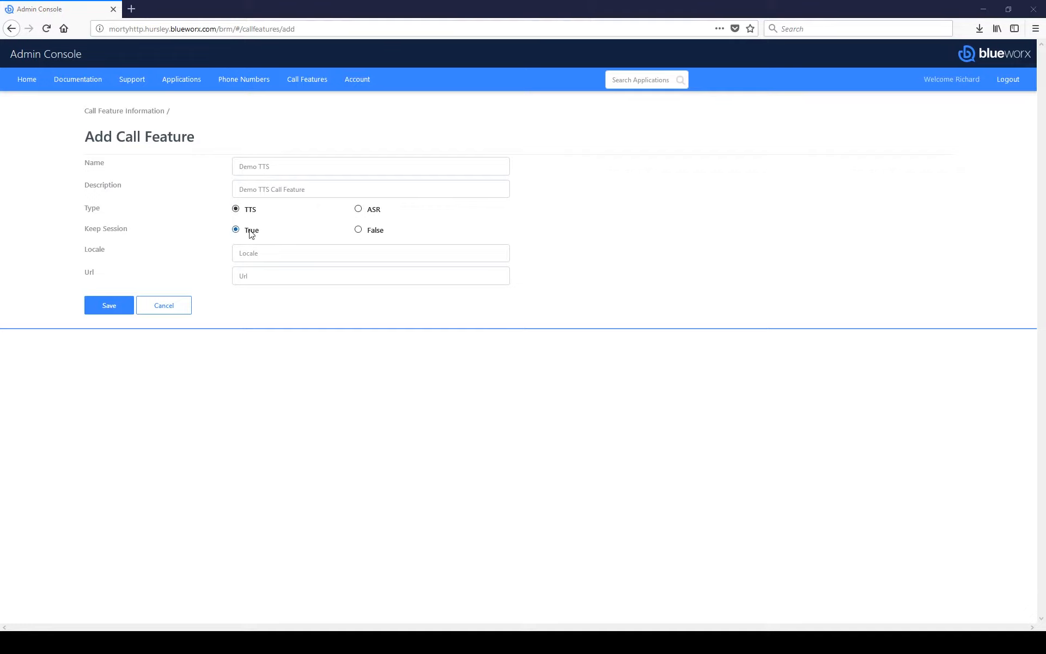
pyautogui.click(367, 231)
pyautogui.click(251, 233)
# Step: Give it locale en_.* and the pasted Lumenvox SIP URL, save, and return to Applications
pyautogui.click(273, 257)
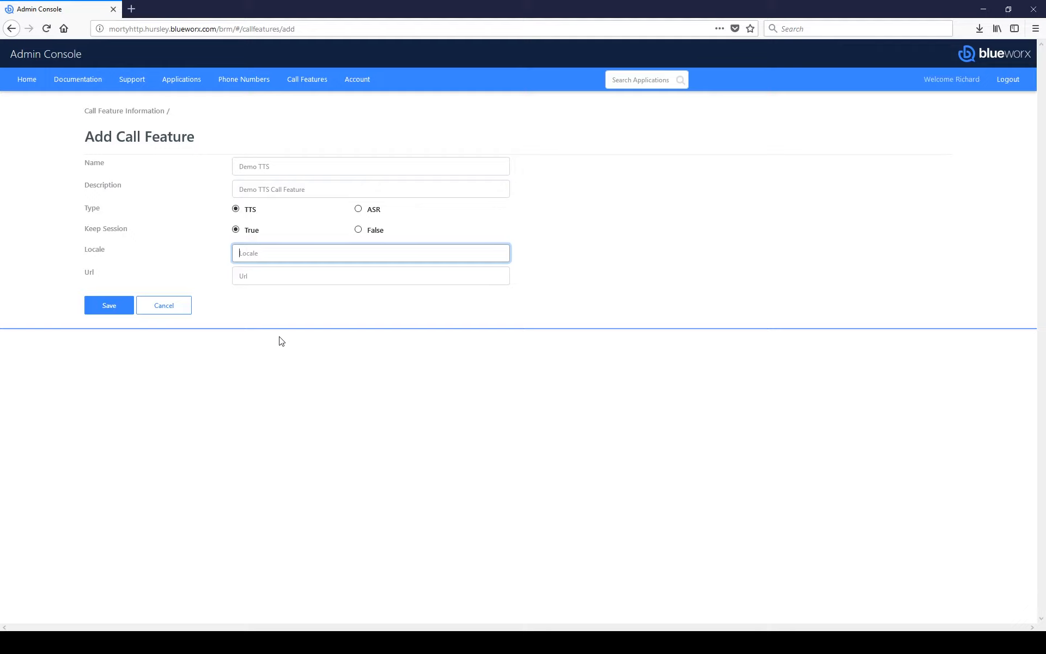
pyautogui.write('en_.*')
pyautogui.hotkey('alt', 'Tab')
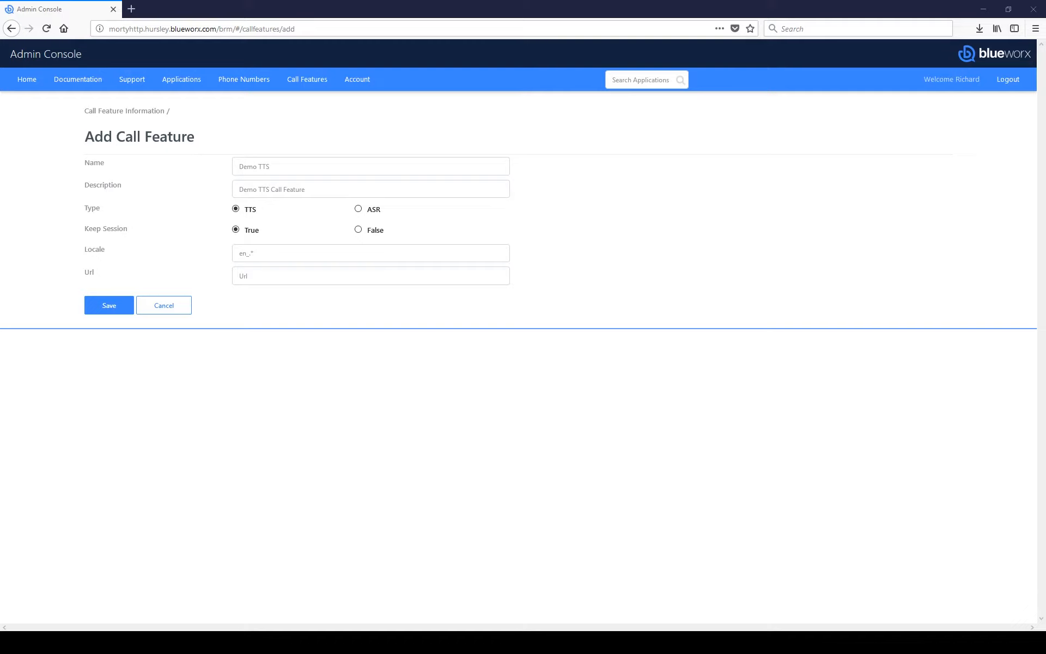
pyautogui.click(292, 276)
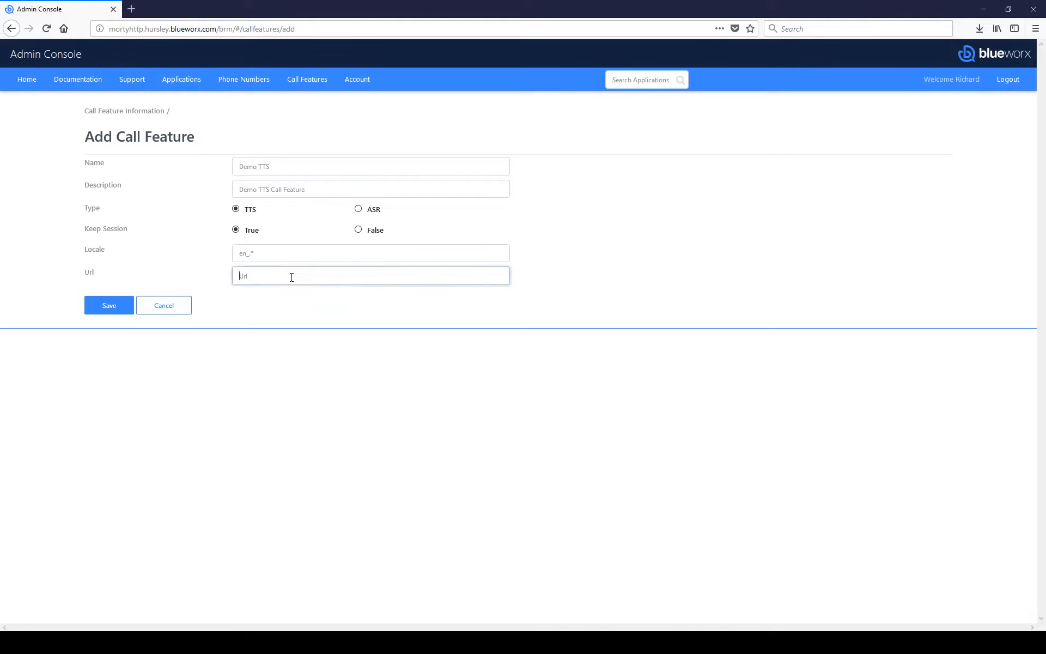
pyautogui.hotkey('ctrl', 'v')
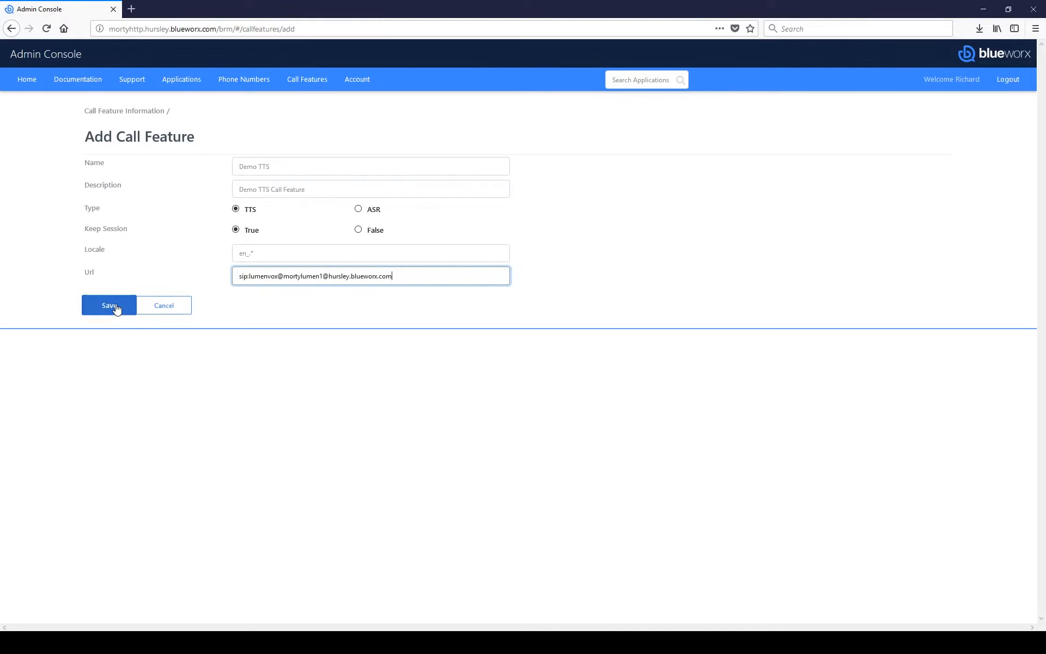
pyautogui.click(116, 306)
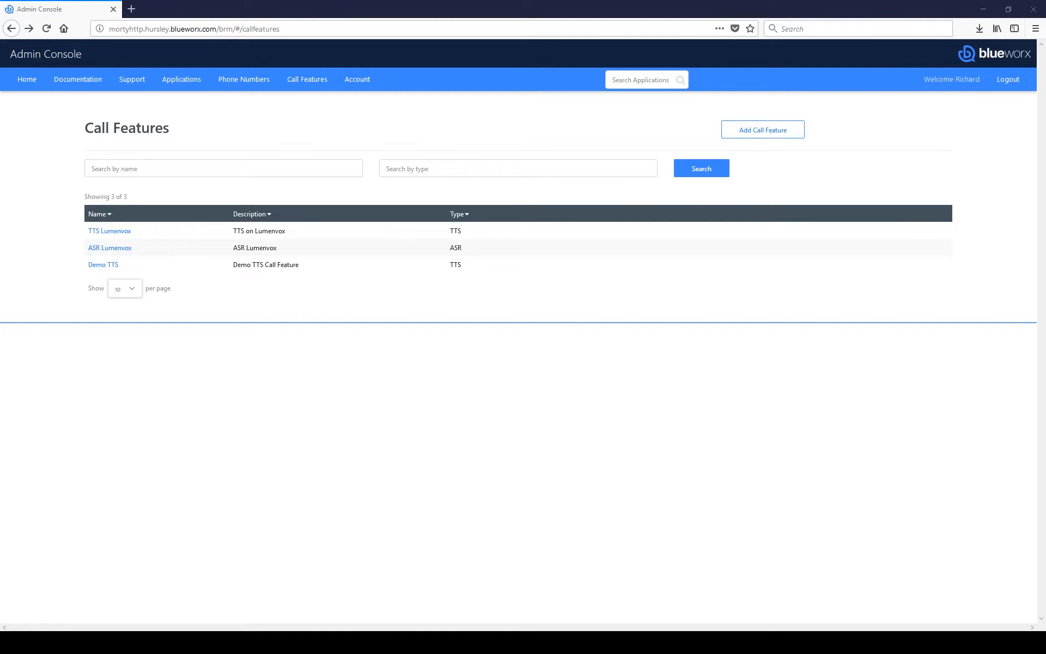
pyautogui.click(195, 85)
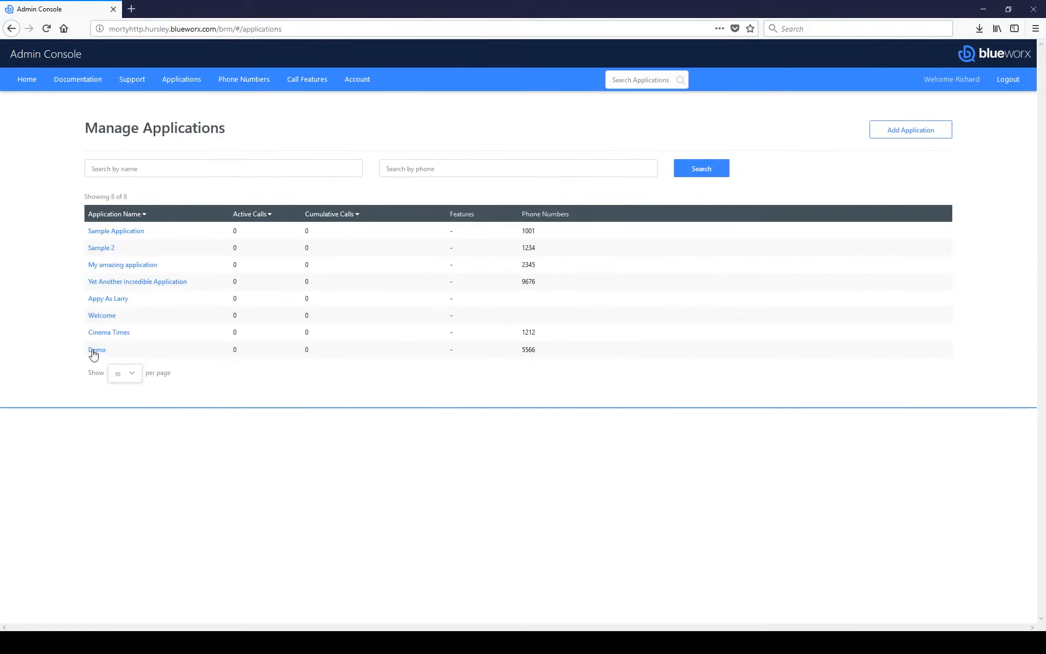
# Step: Add Demo TTS to the Demo application's Call Features and save it
pyautogui.click(95, 350)
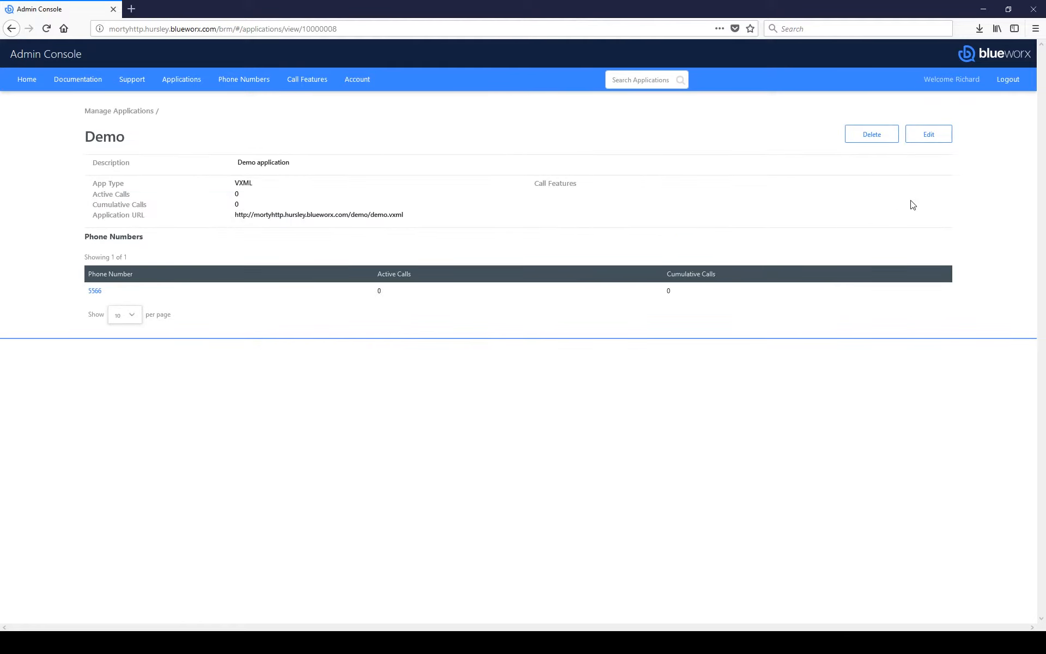
pyautogui.click(933, 141)
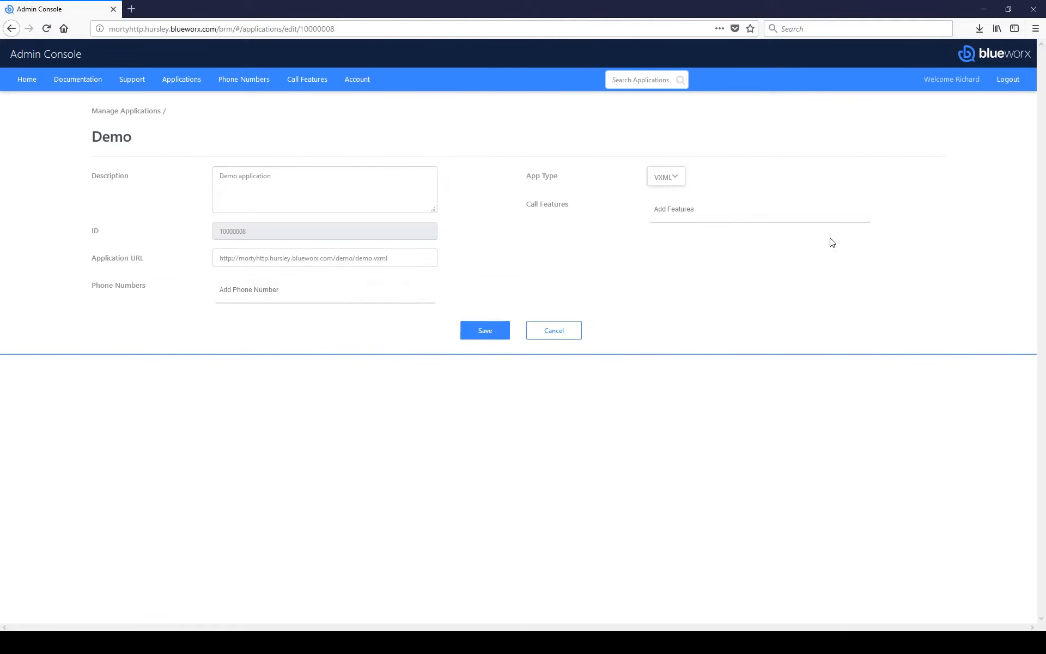
pyautogui.click(678, 210)
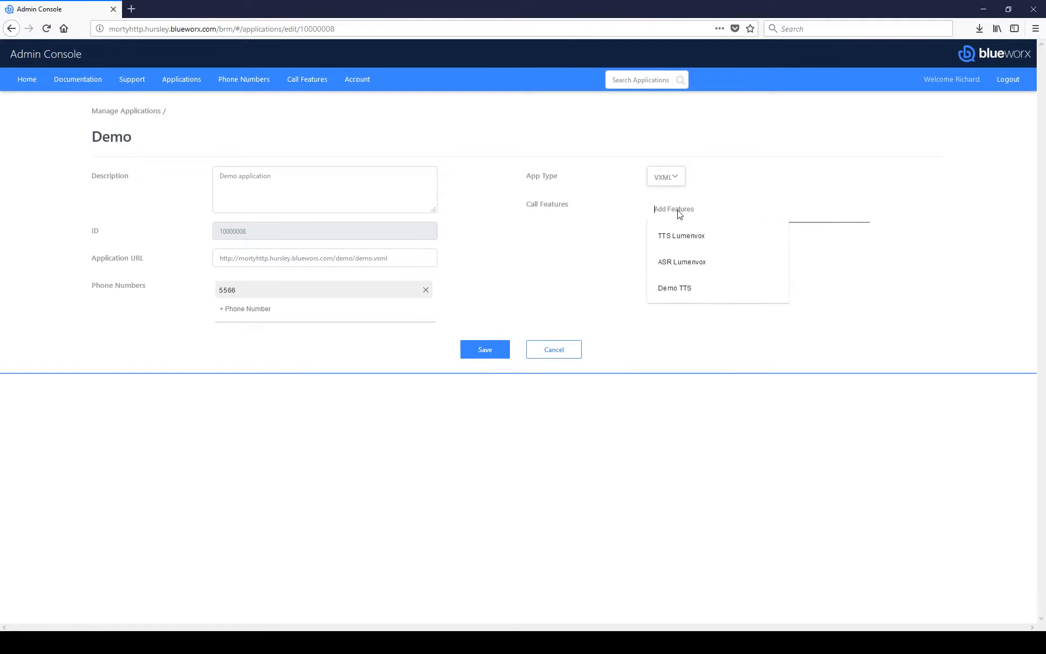
pyautogui.click(681, 290)
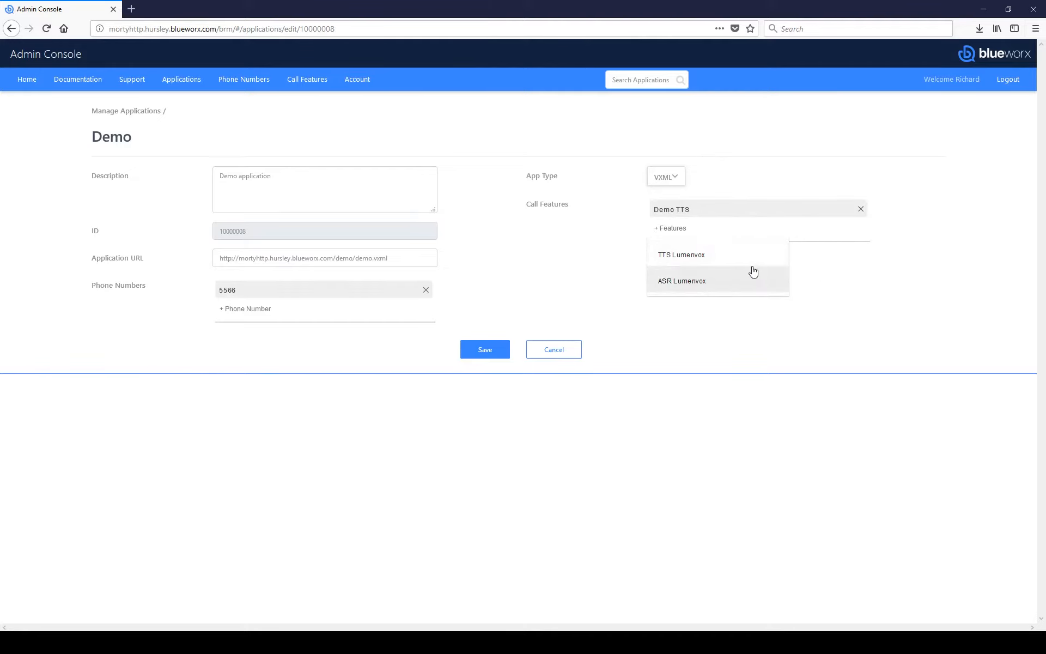
pyautogui.click(831, 281)
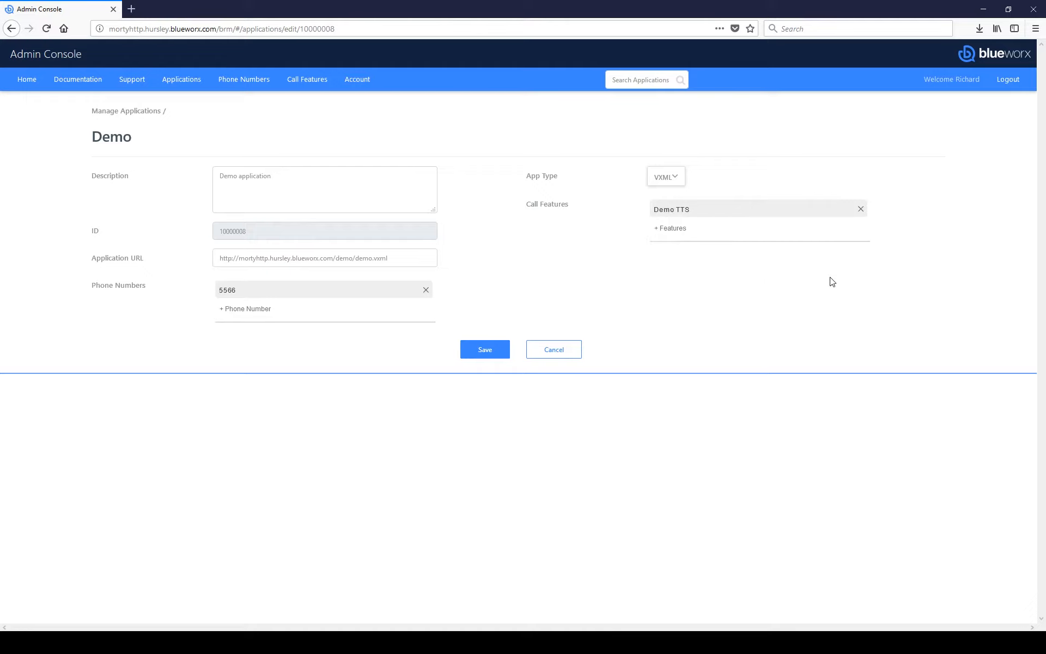
pyautogui.click(860, 209)
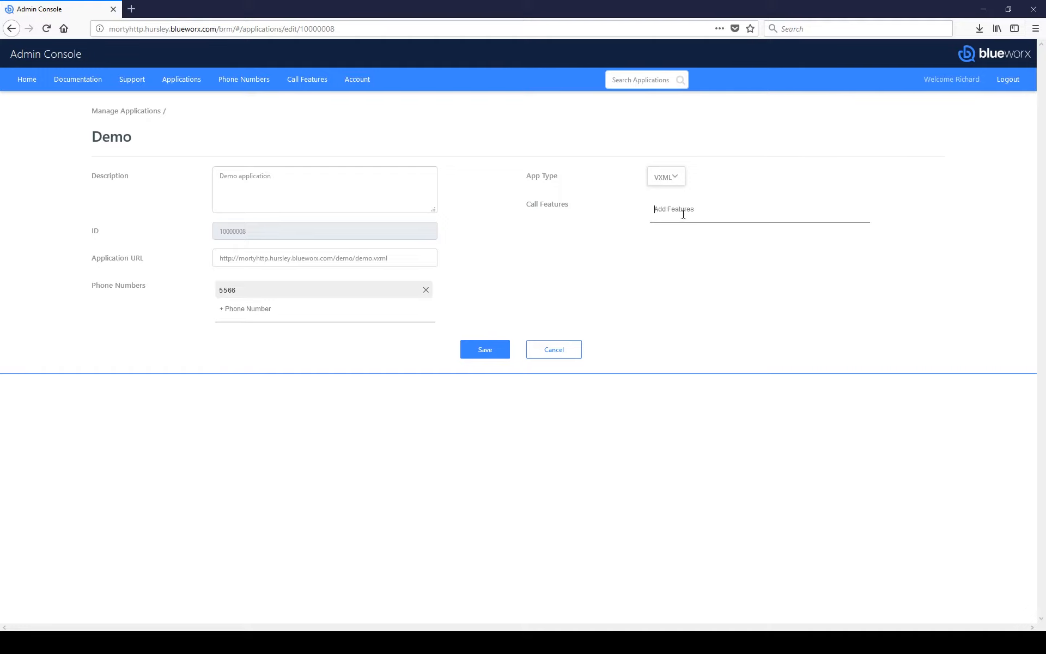
pyautogui.click(682, 214)
pyautogui.click(684, 286)
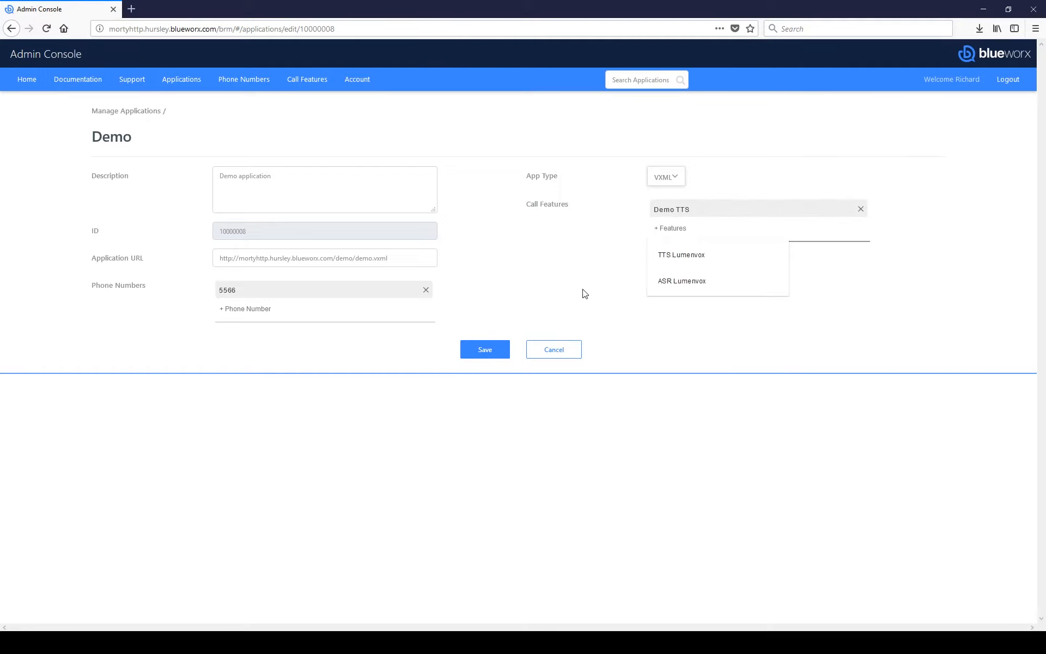
pyautogui.click(491, 353)
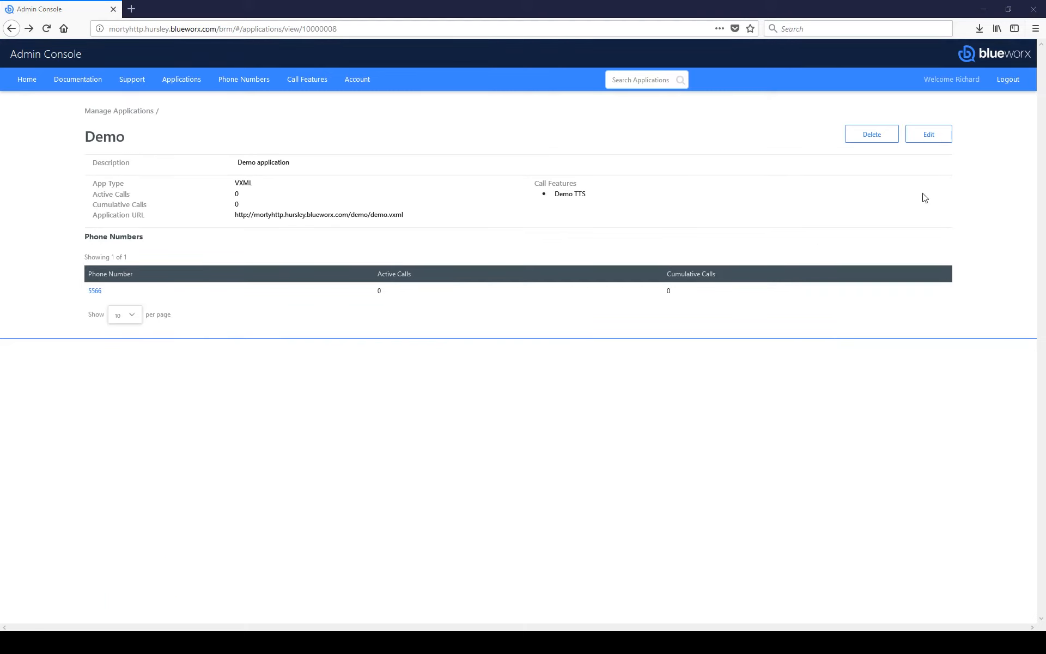
# Step: Replace 5566 with number 3456 on the Demo application, then go back to Applications
pyautogui.click(930, 140)
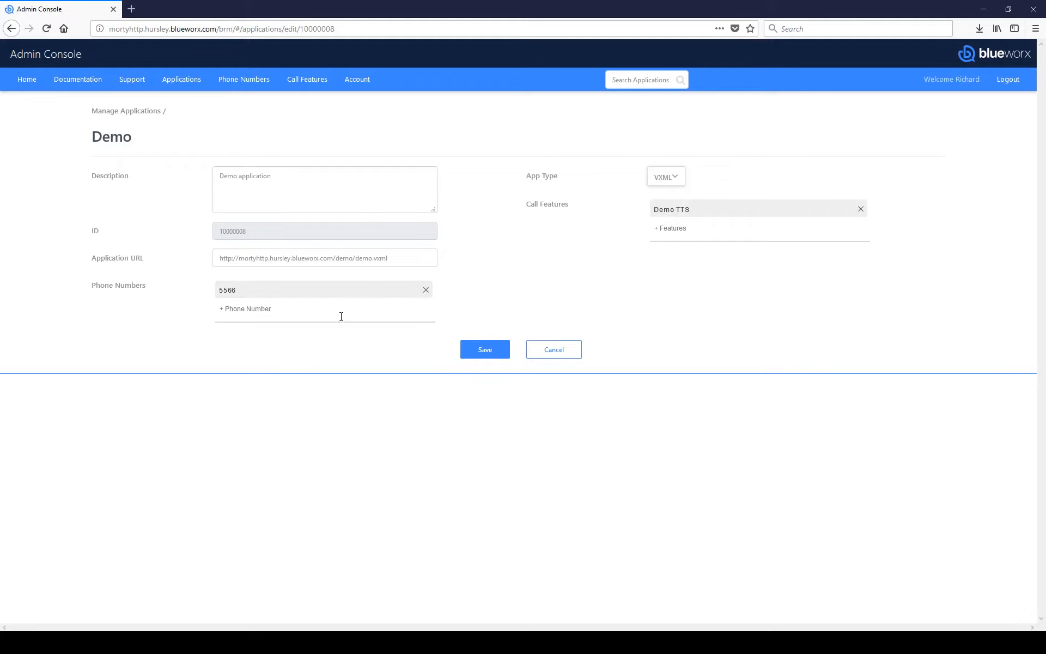
pyautogui.click(427, 290)
pyautogui.click(277, 293)
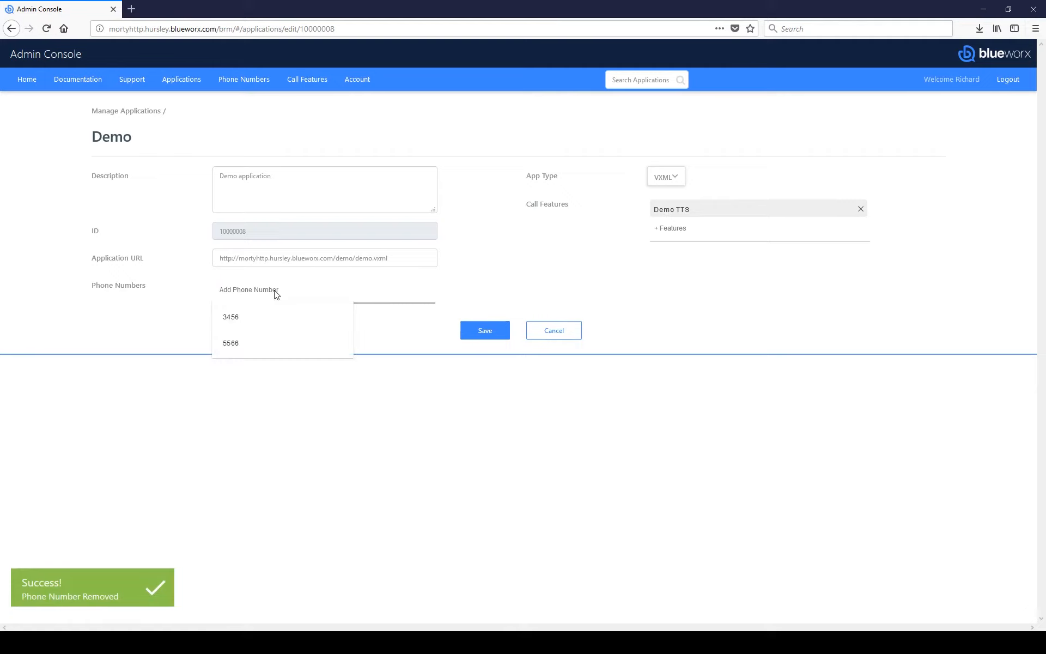
pyautogui.click(266, 324)
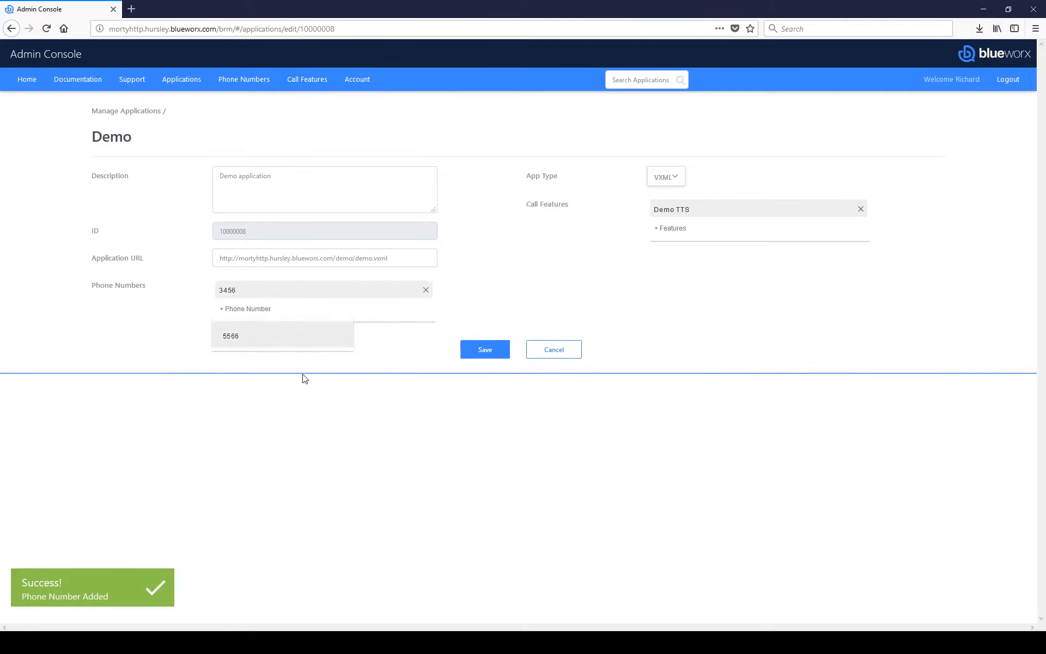
pyautogui.click(314, 394)
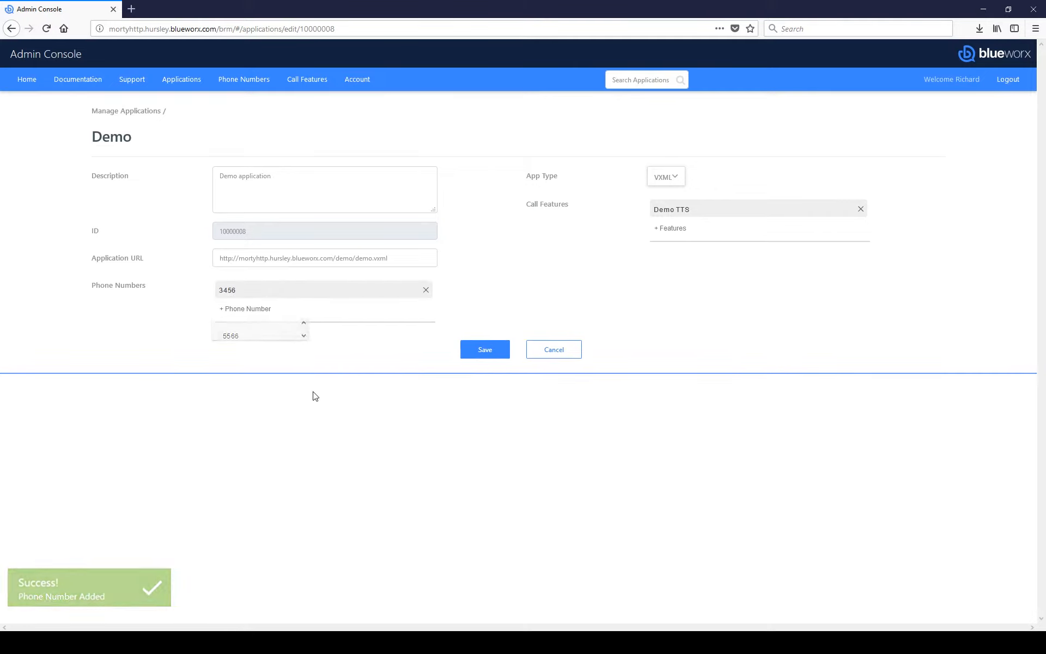
pyautogui.click(186, 82)
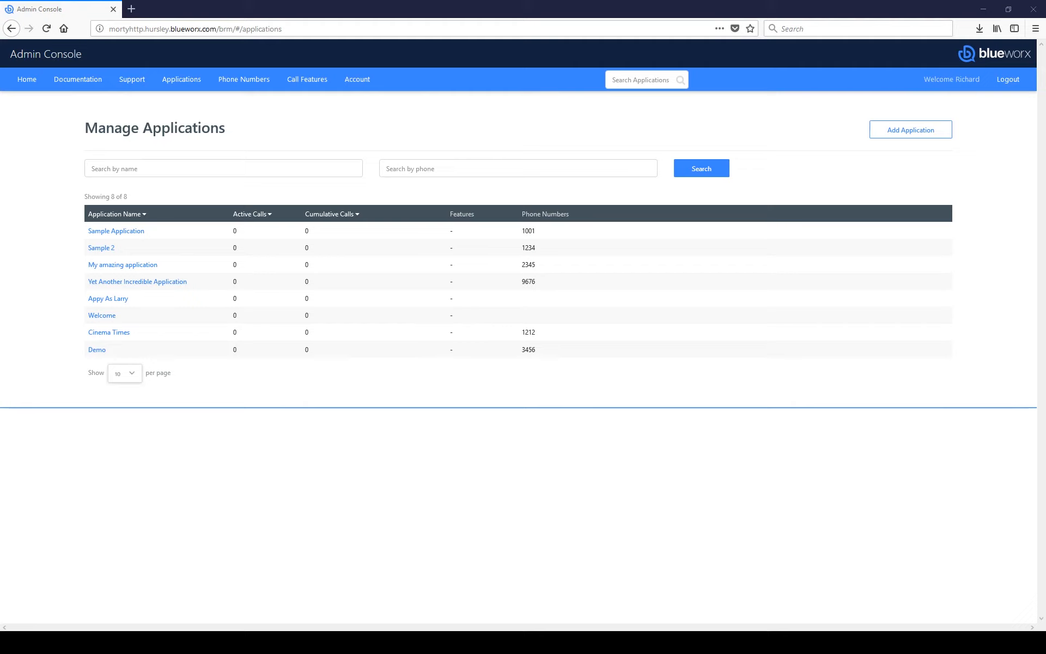
# Step: Begin a new user on the Account page, entering first and last name, e-mail and phone
pyautogui.click(358, 79)
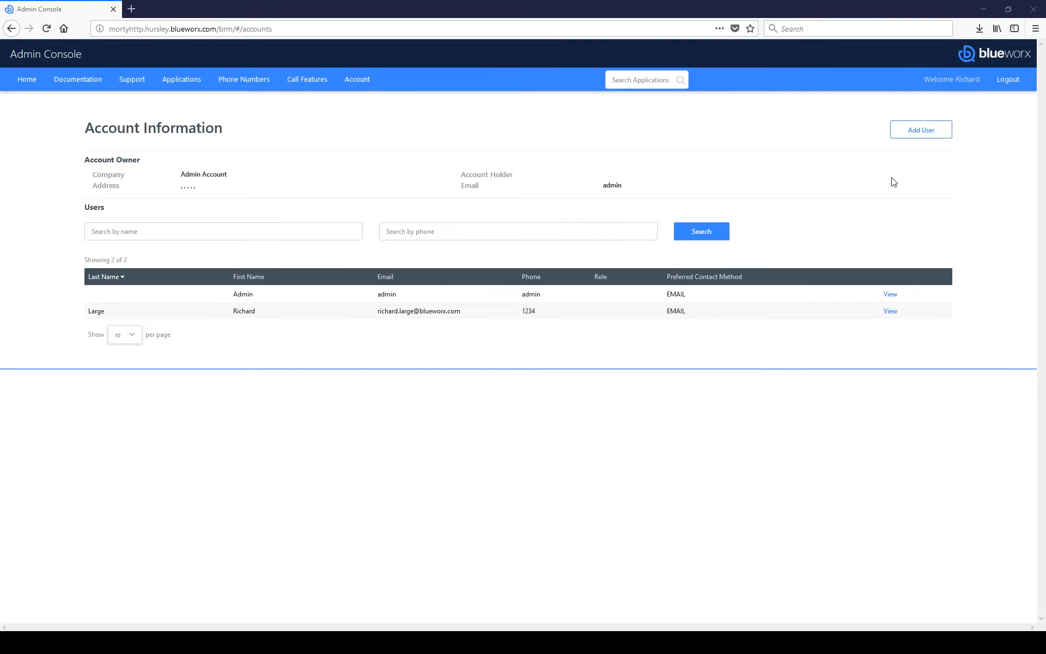
pyautogui.click(920, 131)
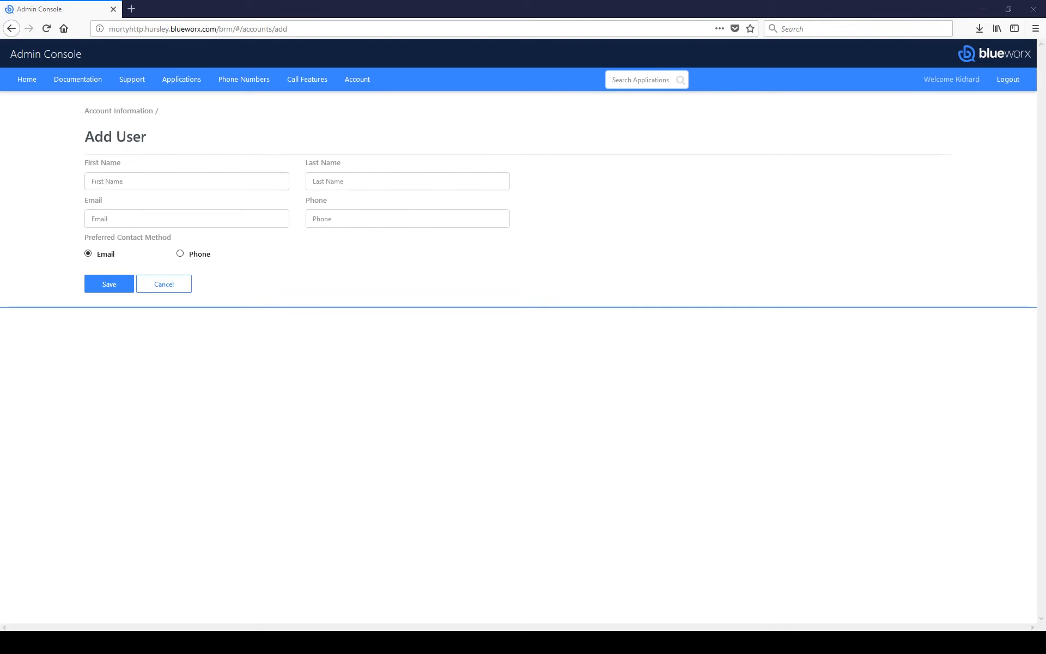
pyautogui.click(184, 179)
pyautogui.write('Michael')
pyautogui.click(378, 187)
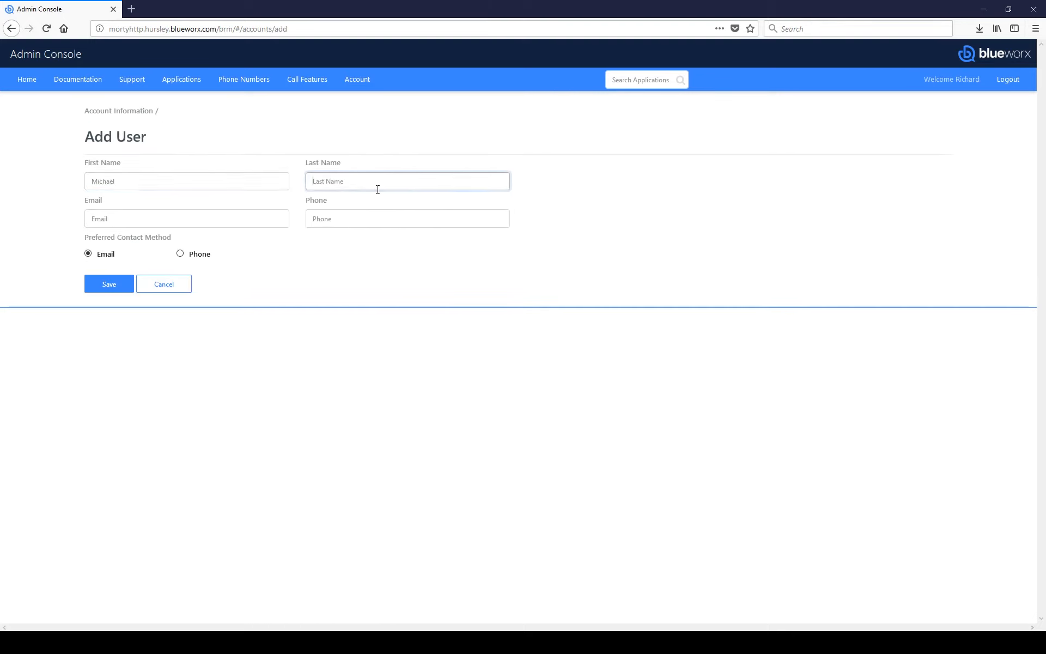
pyautogui.write('Michaelson')
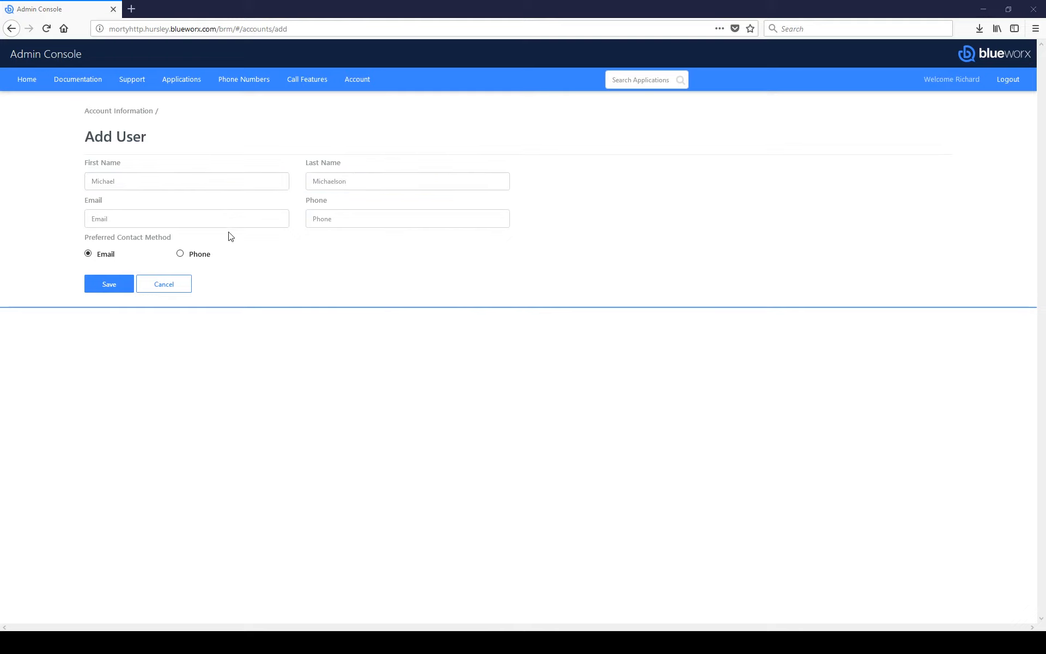
pyautogui.click(228, 222)
pyautogui.write('test@test.com')
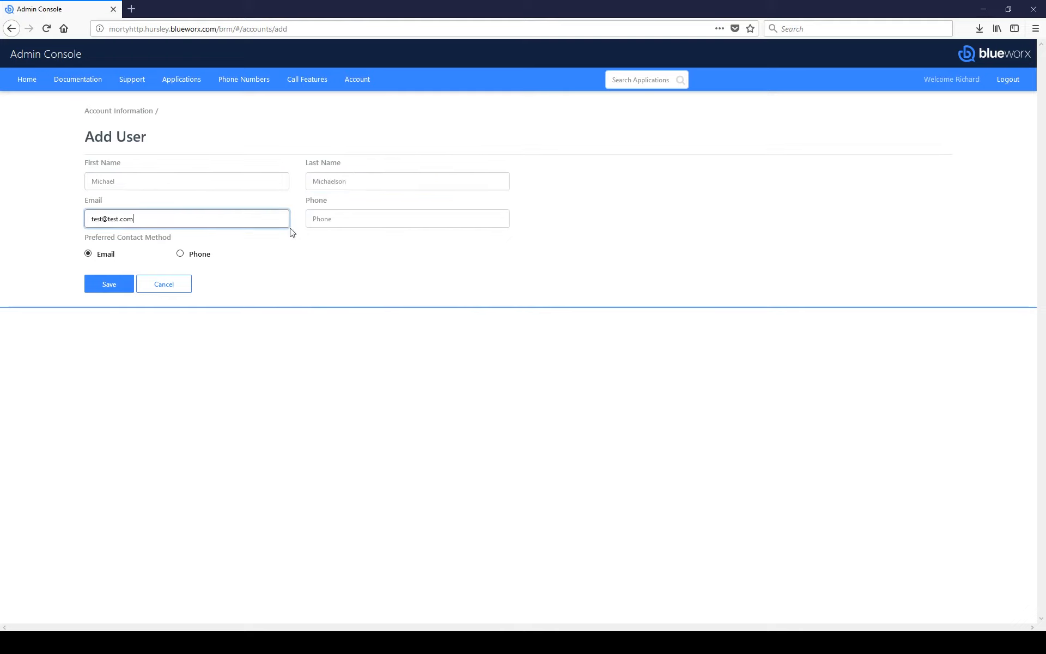
pyautogui.click(321, 223)
pyautogui.write('1234')
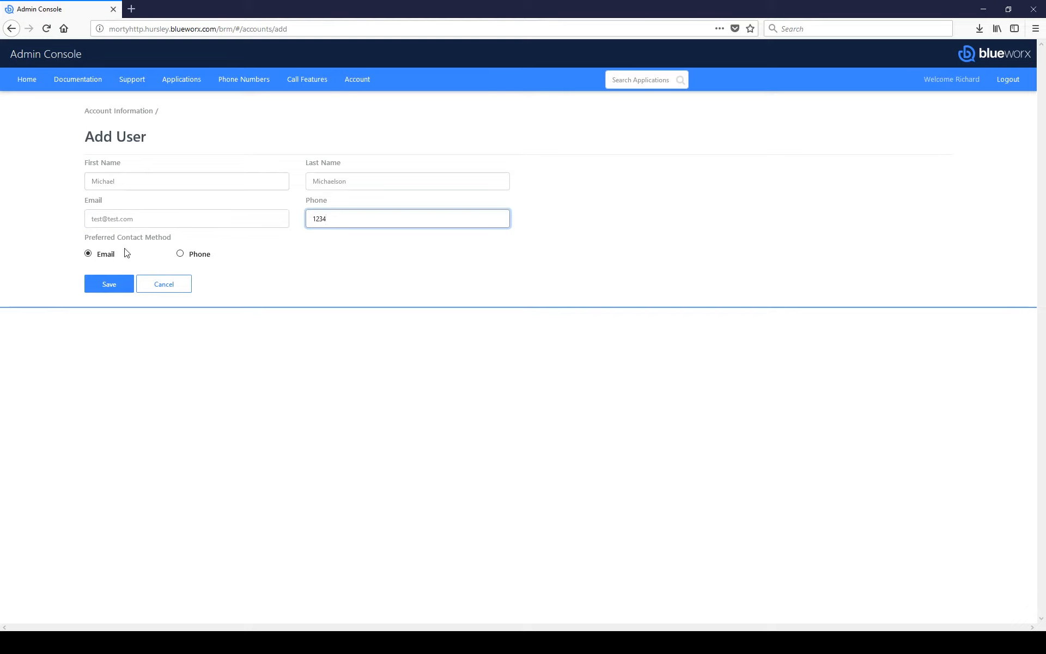
# Step: Keep e-mail as the preferred contact method, save the user, and view their details
pyautogui.click(180, 254)
pyautogui.click(106, 256)
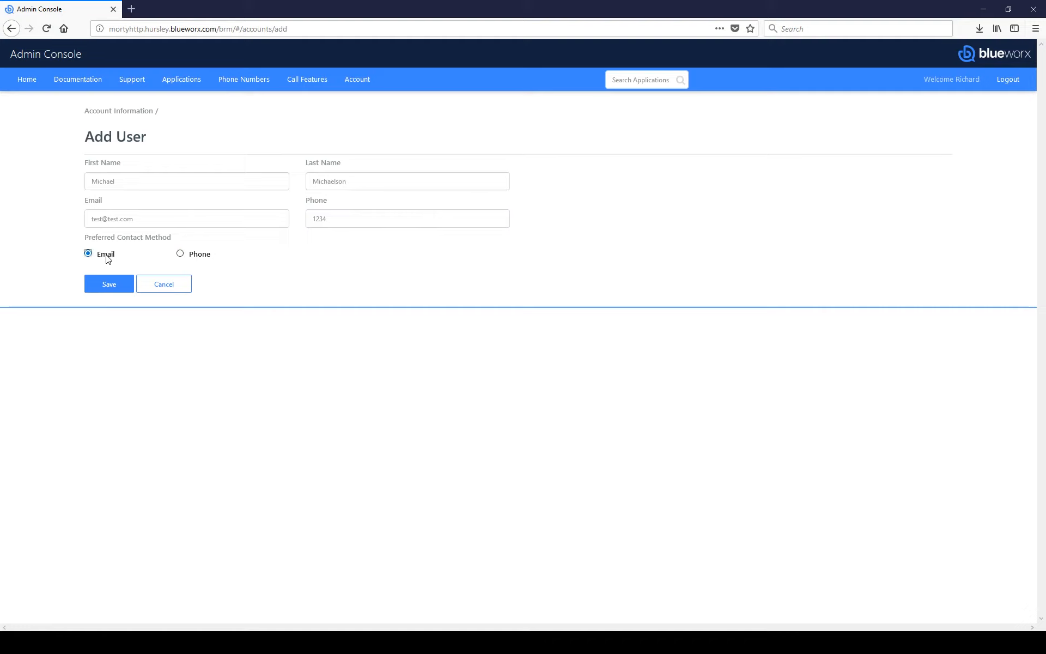
pyautogui.click(110, 285)
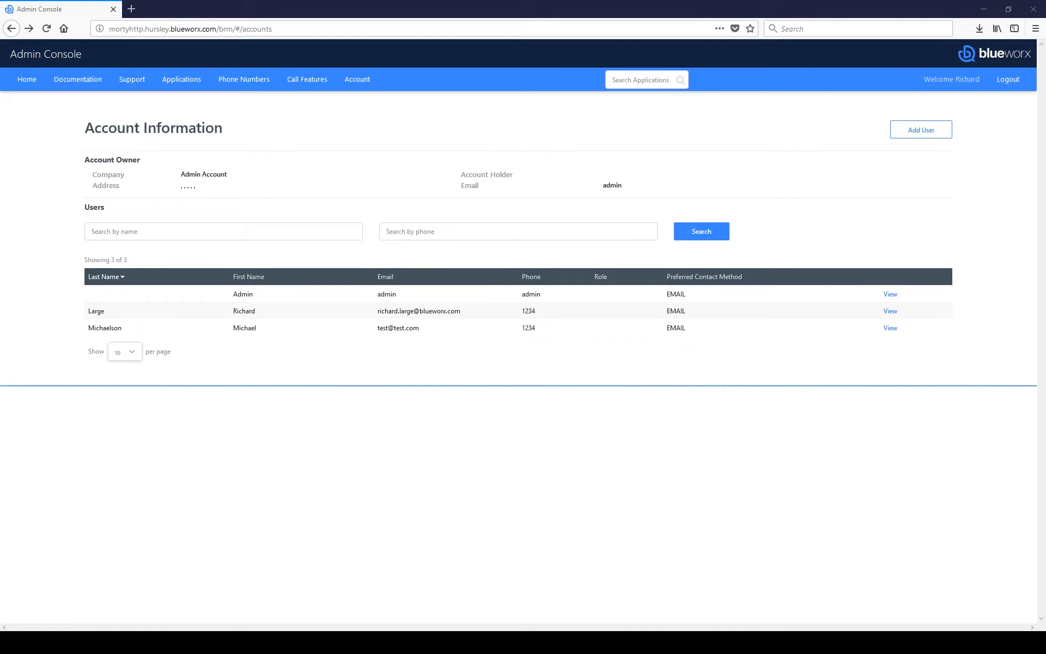
pyautogui.click(890, 328)
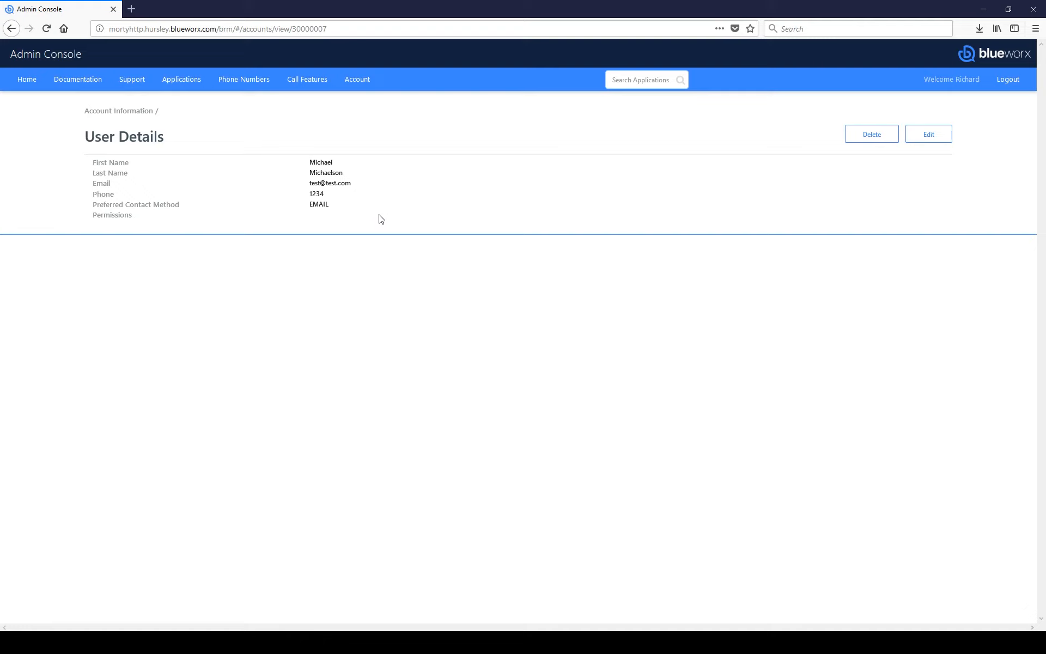
# Step: Add the APPLICATIONS_VIEW and APPLICATIONS_MANAGE permissions to the new user and save, confirmed as User Updated
pyautogui.click(931, 135)
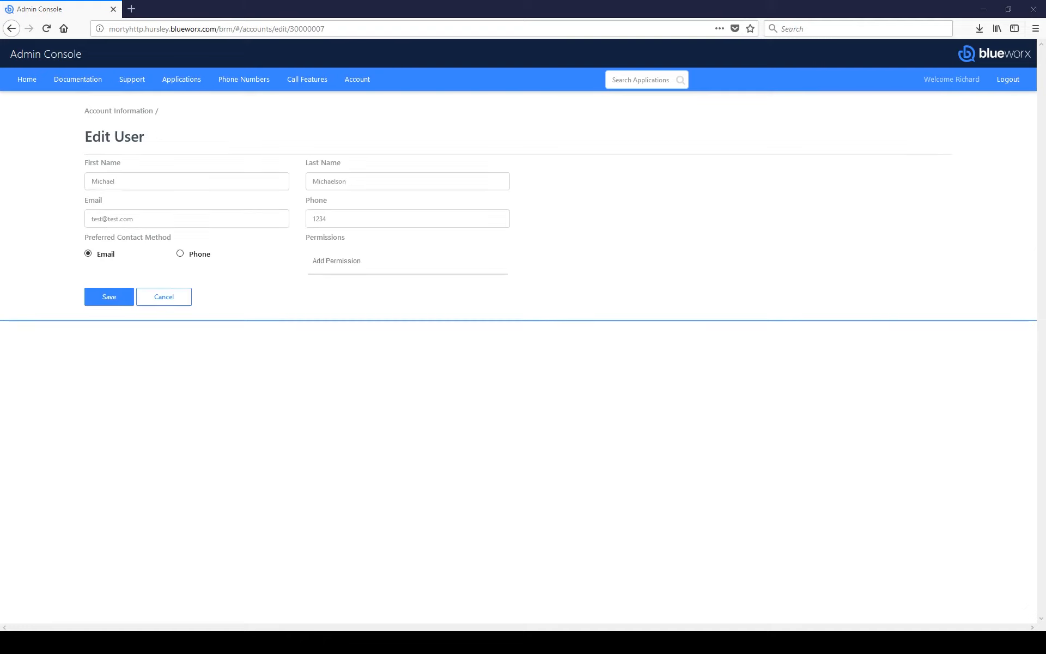
pyautogui.click(355, 260)
pyautogui.scroll(-3, 366, 373)
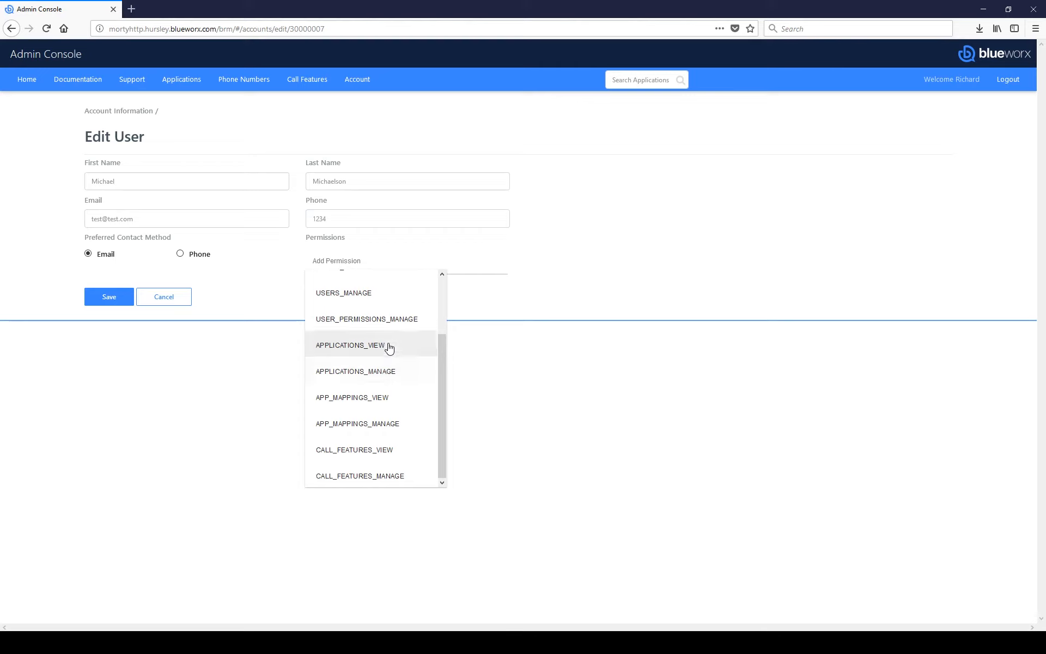
pyautogui.click(390, 345)
pyautogui.click(340, 280)
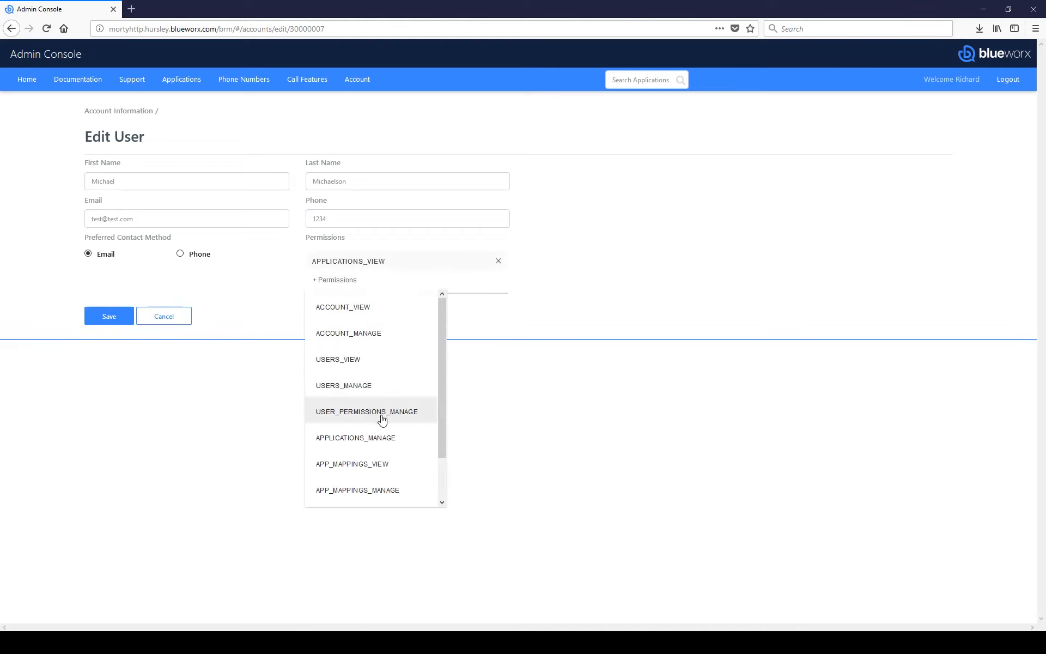
pyautogui.scroll(-2, 381, 417)
pyautogui.click(384, 392)
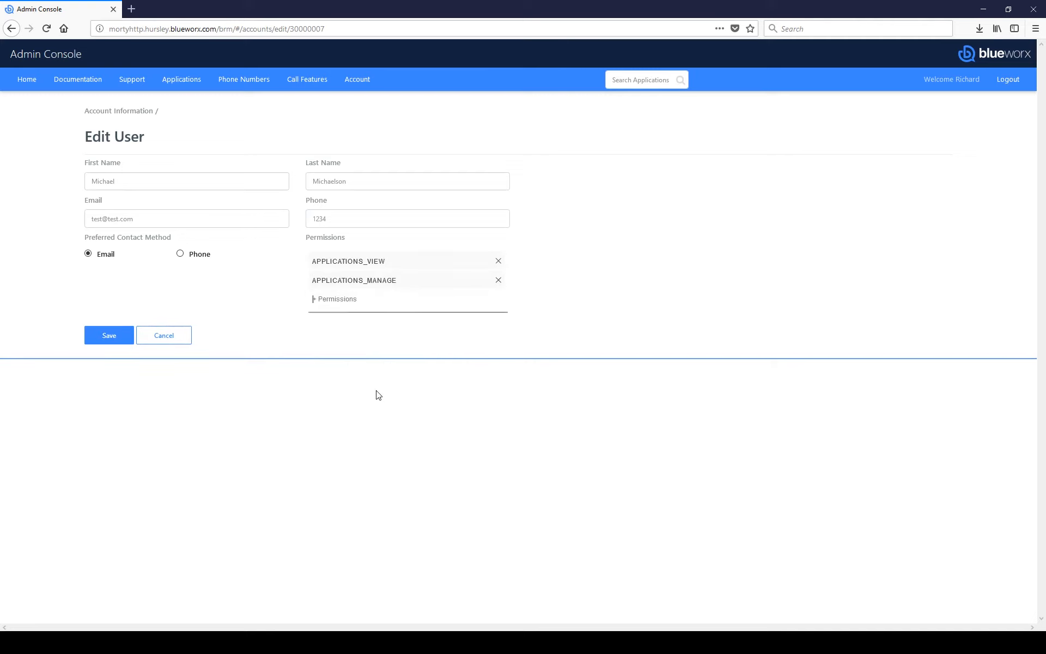
pyautogui.click(115, 338)
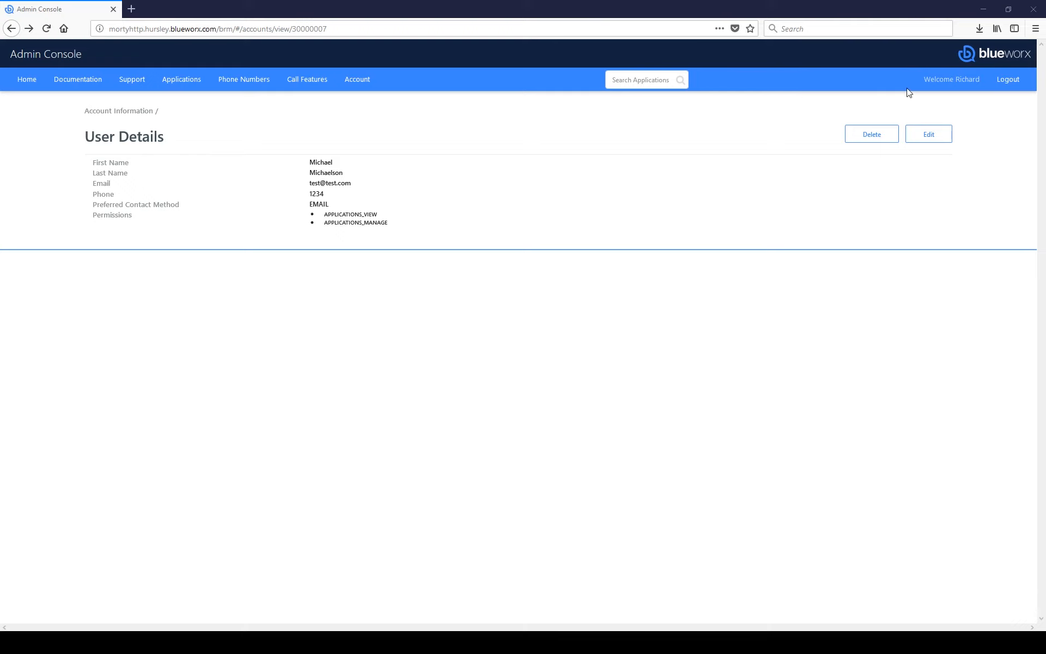
# Step: Open My Profile from the Welcome menu, enter its edit form, then cancel back to User Details unchanged
pyautogui.click(952, 83)
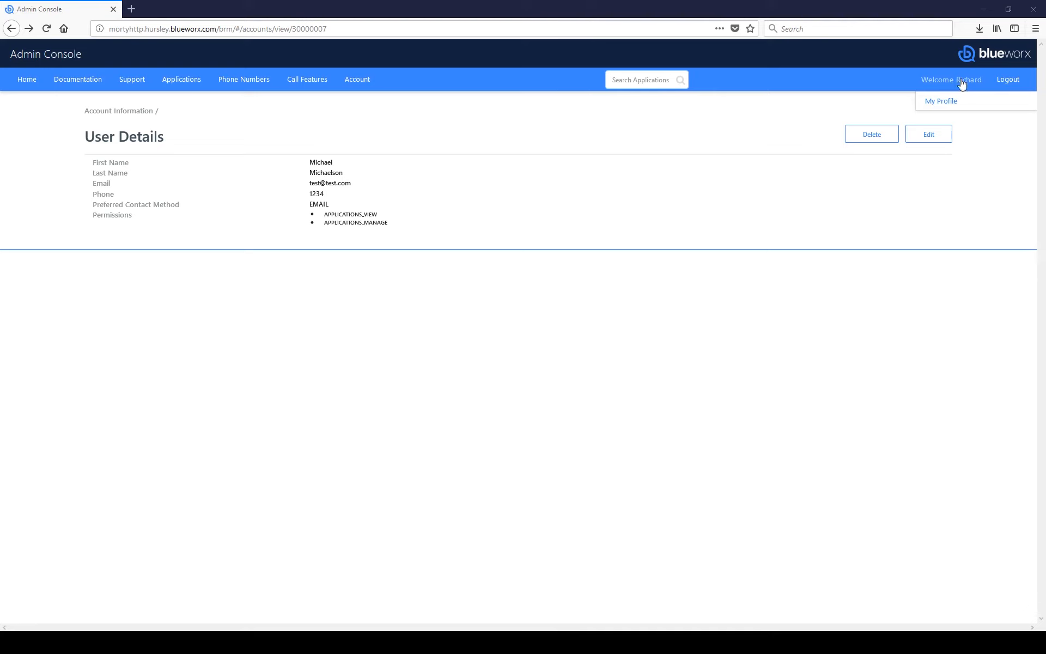
pyautogui.click(941, 106)
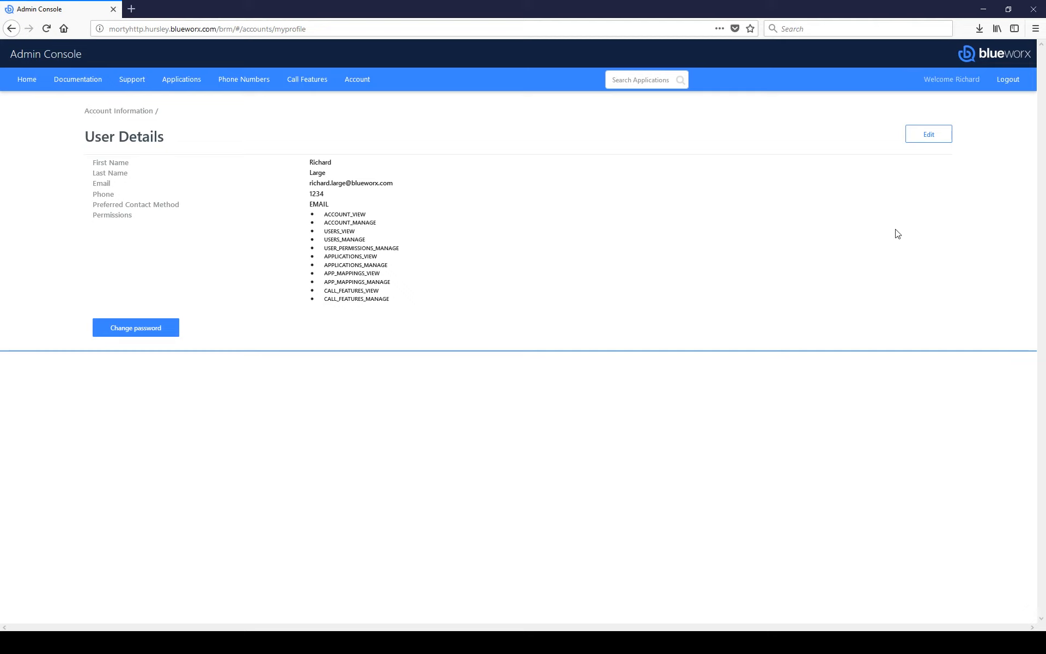
pyautogui.click(939, 136)
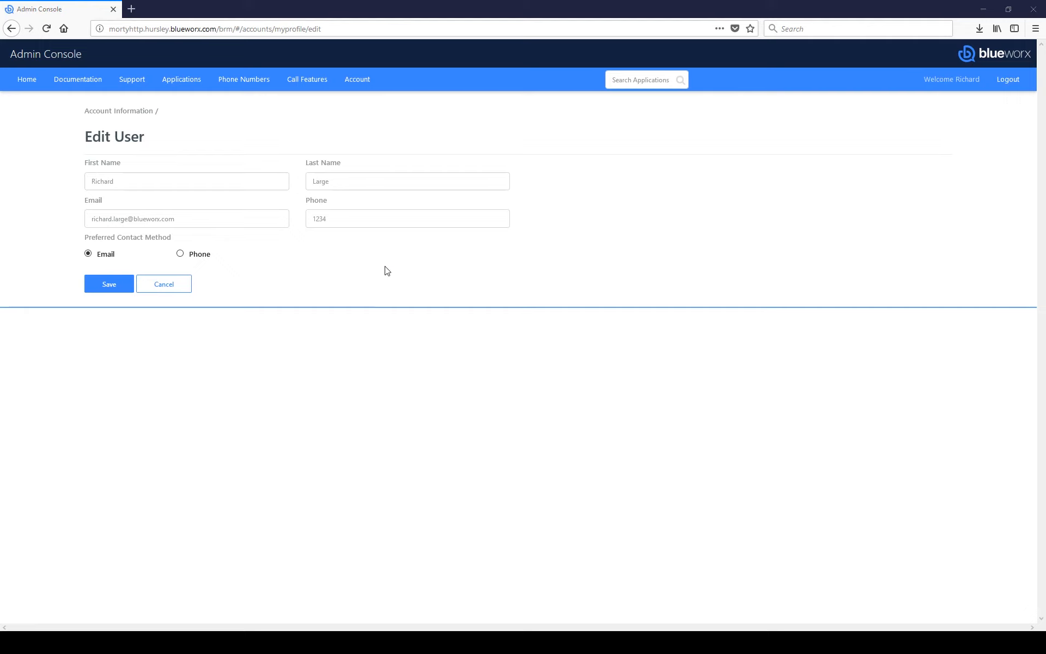
pyautogui.click(166, 285)
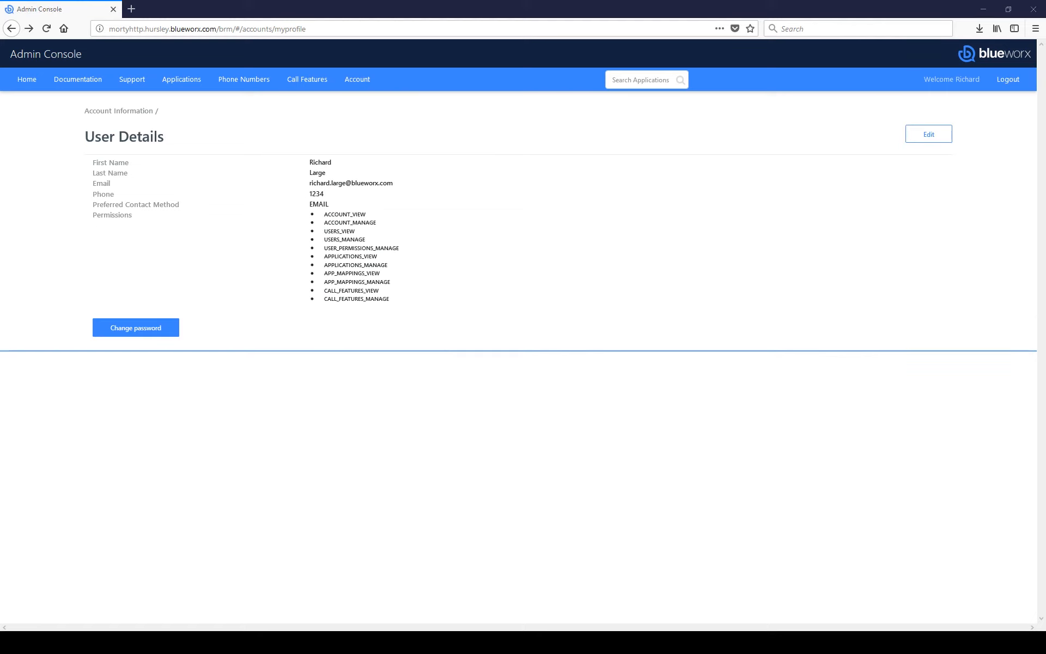
# Step: Fill the Change Password form with the current password and the new password twice
pyautogui.click(170, 333)
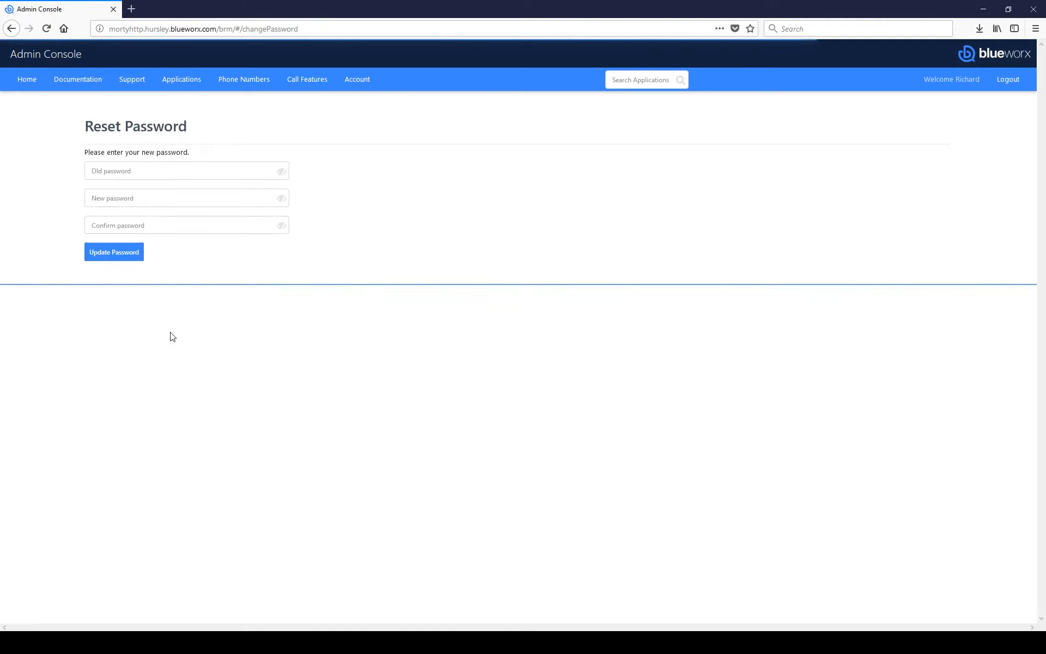
pyautogui.click(185, 171)
pyautogui.hotkey('ctrl', 'v')
pyautogui.click(186, 195)
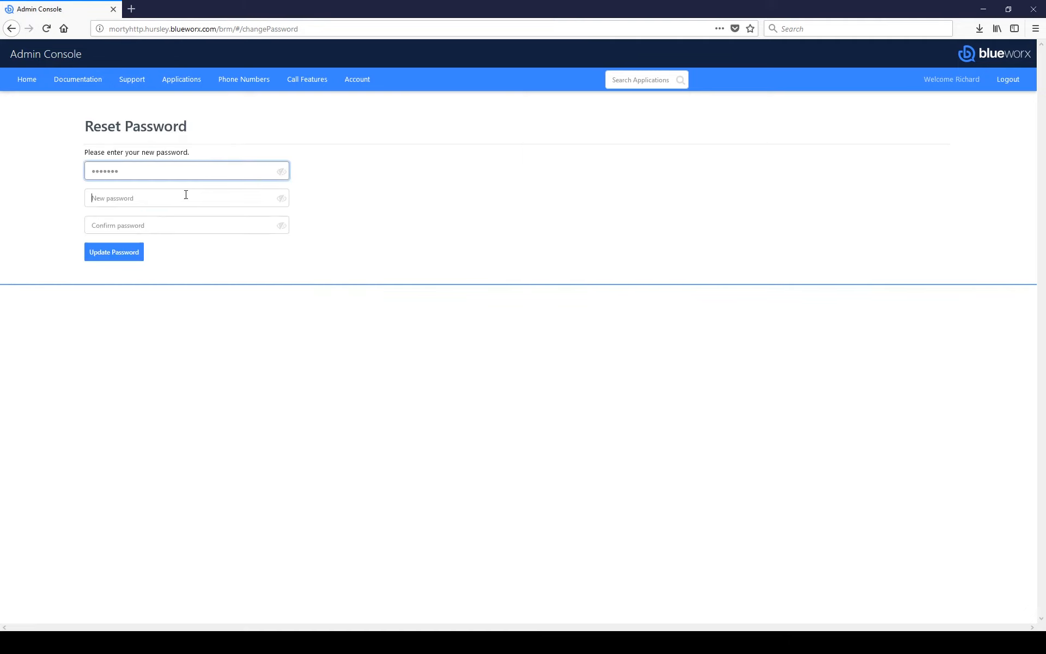
pyautogui.hotkey('ctrl', 'v')
pyautogui.click(204, 222)
pyautogui.hotkey('ctrl', 'v')
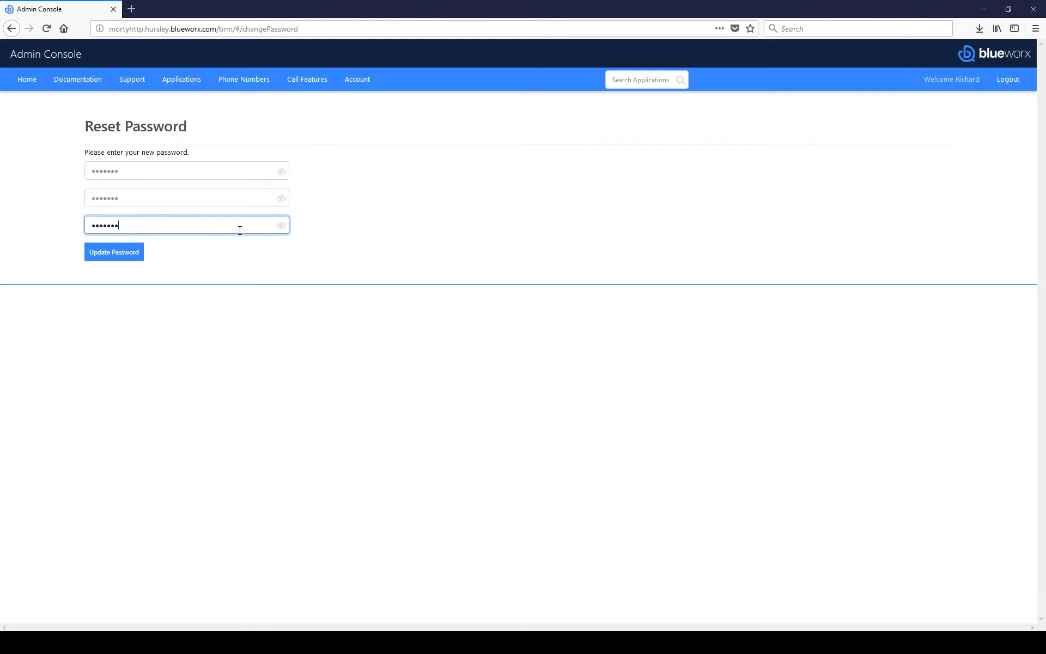
# Step: Check the confirmation entry, submit the password update, then go back to the home page
pyautogui.click(281, 226)
pyautogui.click(282, 226)
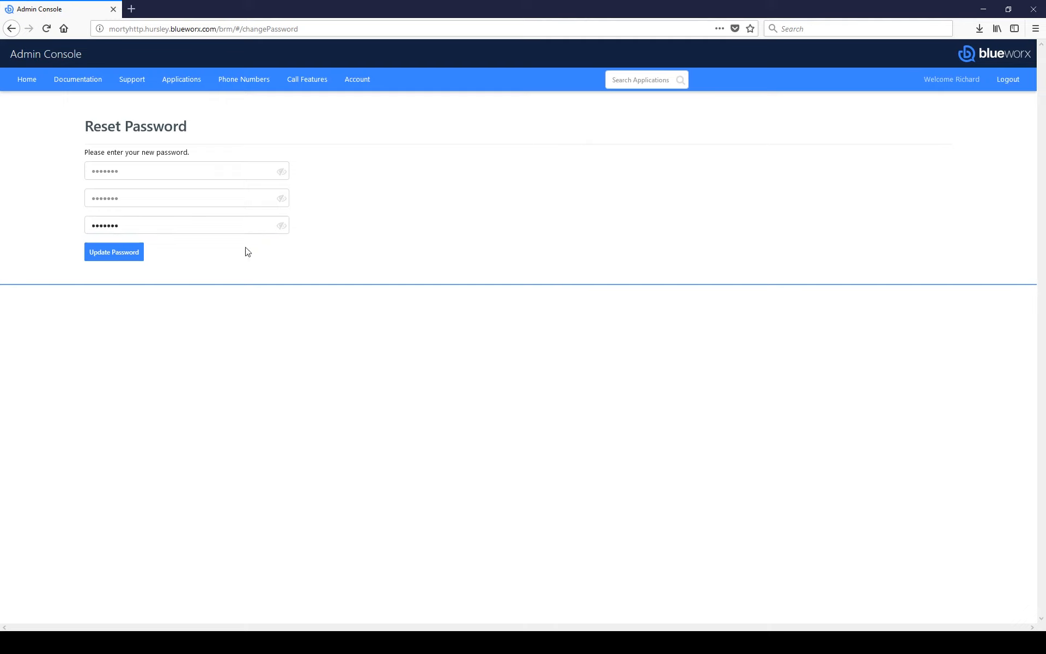
pyautogui.click(115, 258)
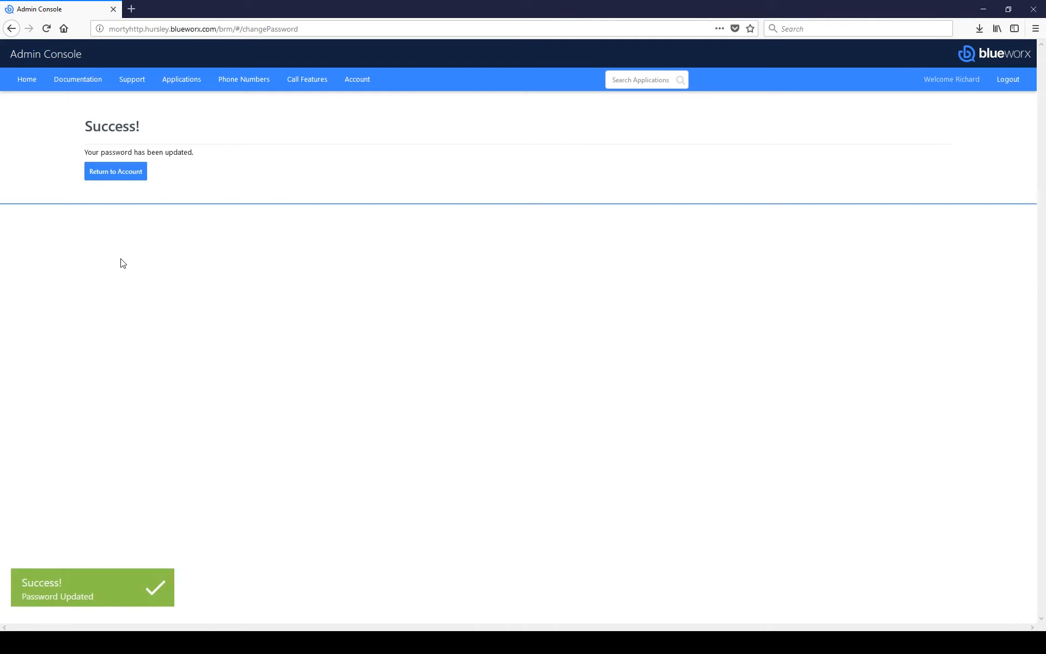
pyautogui.click(128, 174)
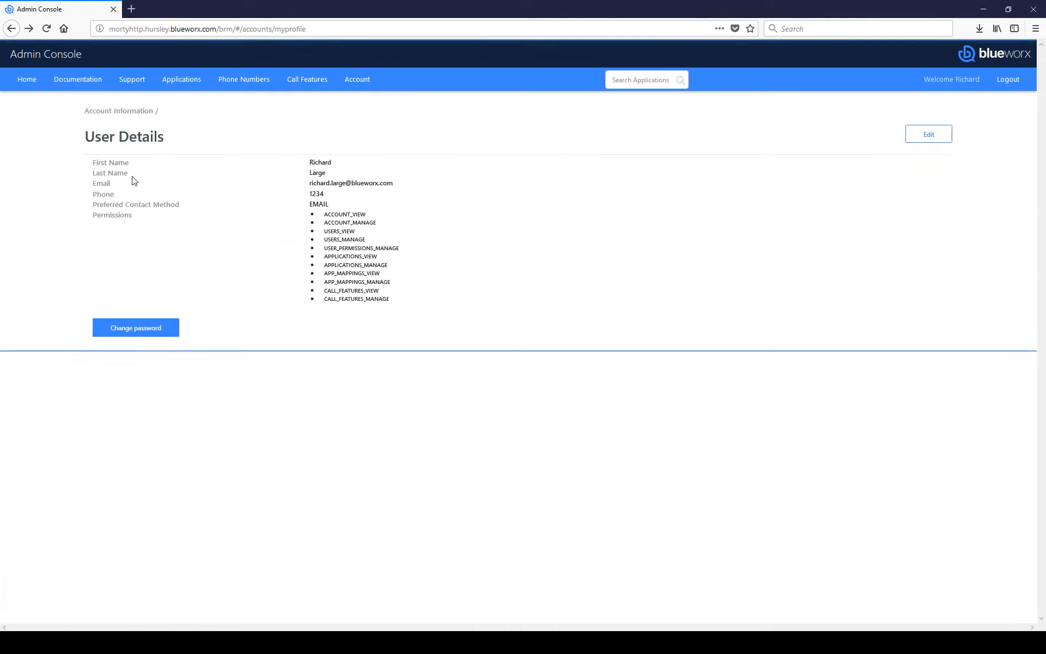
pyautogui.click(31, 82)
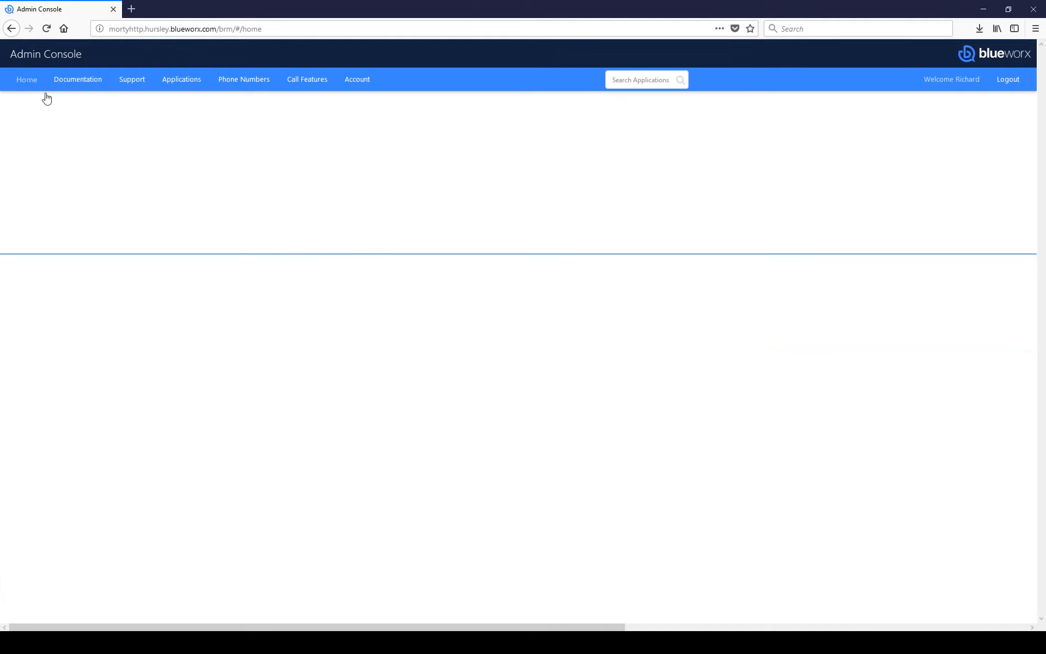